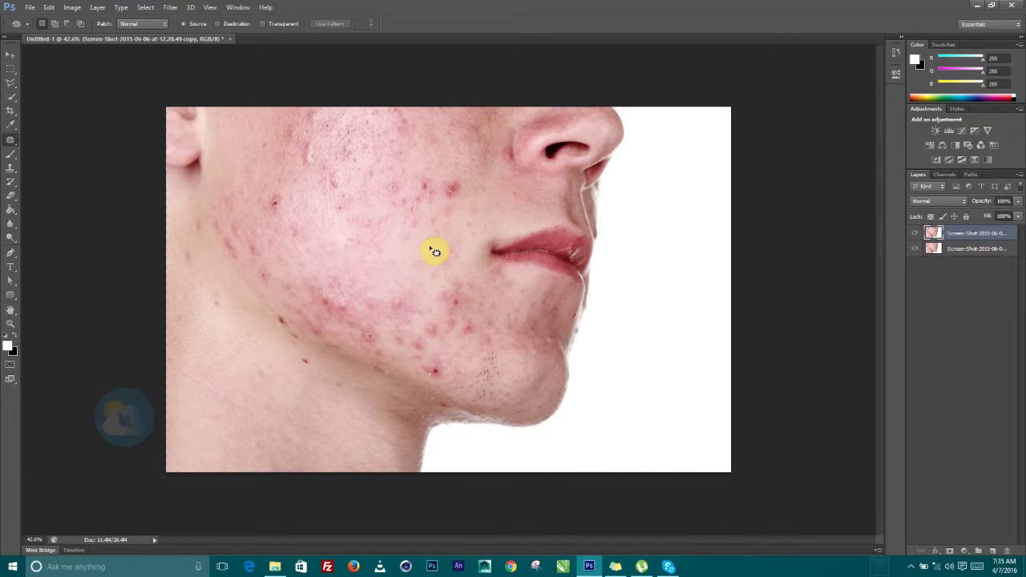
- Patch the large red blemish on the cheek above the corner of the mouth with clean cheek skin
scroll(433, 250, "up", 2)
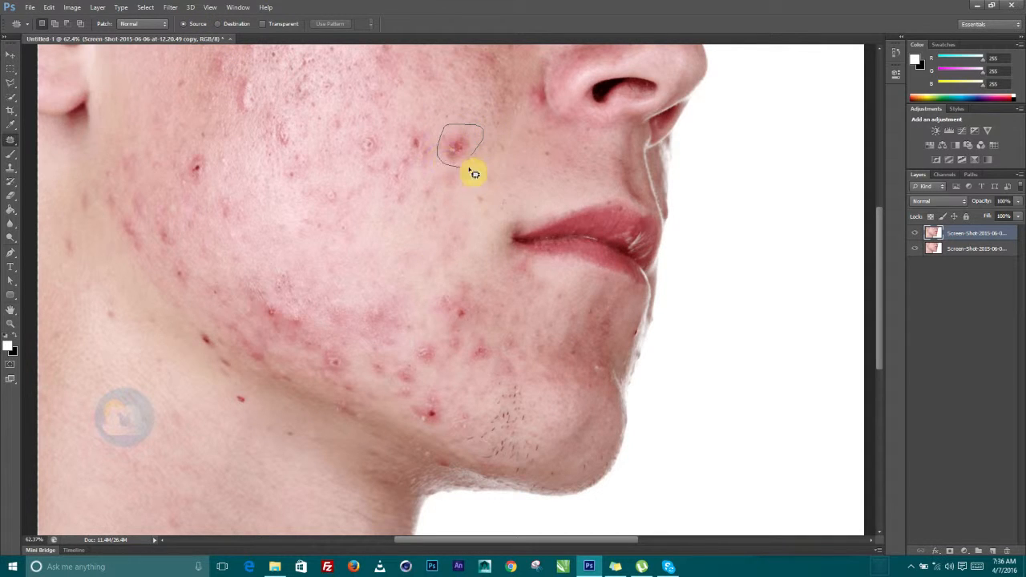
mouse_move(485, 160)
left_mouse_down()
mouse_move(479, 146)
mouse_move(426, 215)
mouse_move(371, 233)
left_mouse_up()
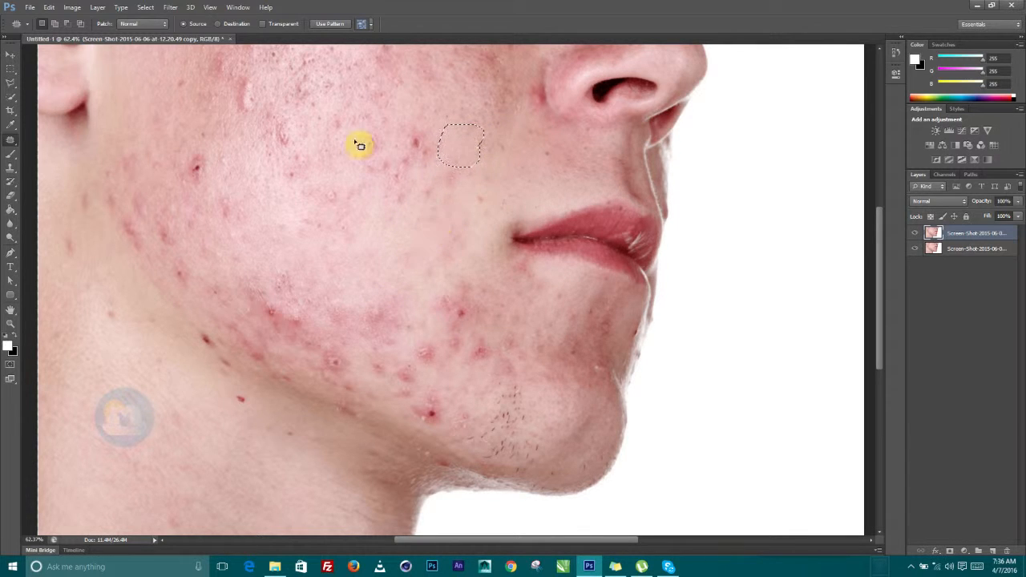
- Try Destination mode by outlining the dark spot near the ear and copying it onto the neck, and return the Patch tool to Source
left_click(263, 24)
left_click(268, 25)
left_click(238, 25)
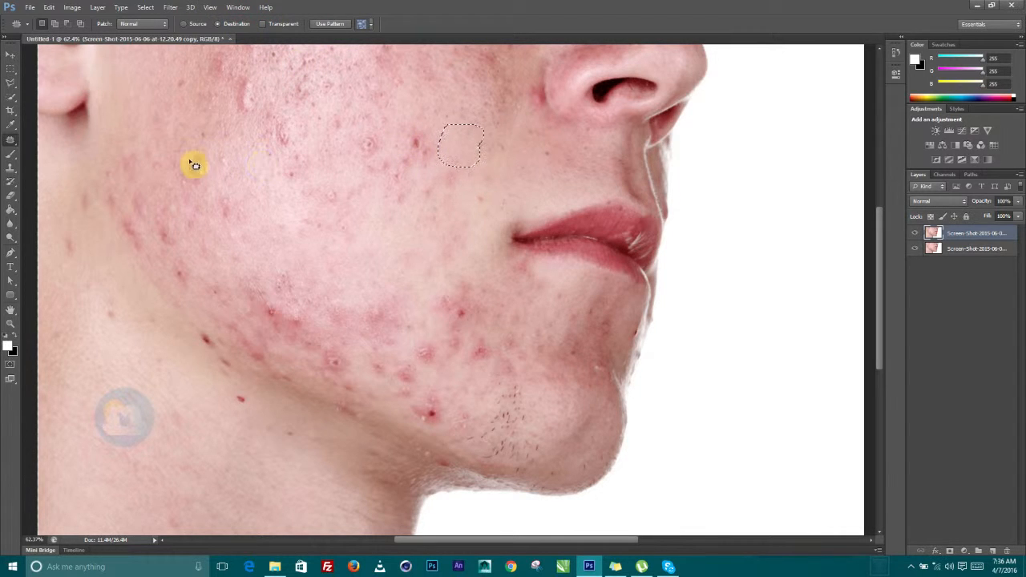
mouse_move(202, 151)
left_mouse_down()
mouse_move(184, 171)
mouse_move(188, 184)
mouse_move(213, 156)
left_mouse_up()
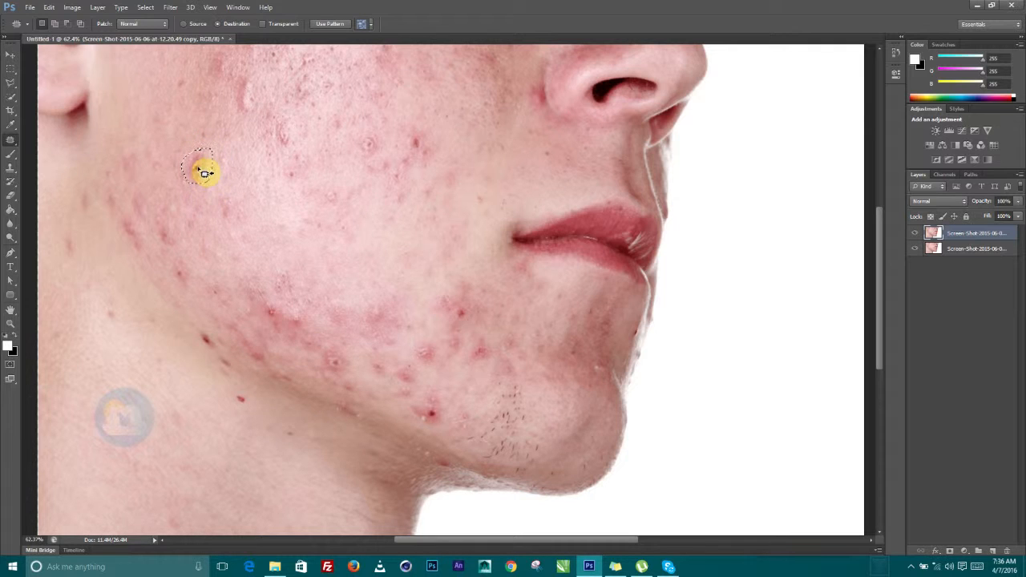
left_click_drag(201, 171, 116, 409)
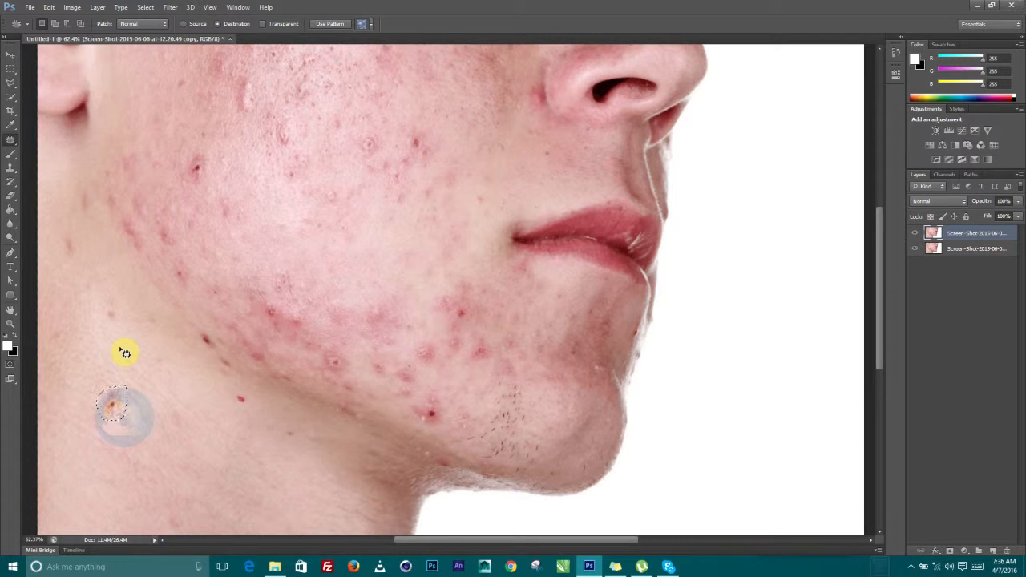
key("ctrl+z")
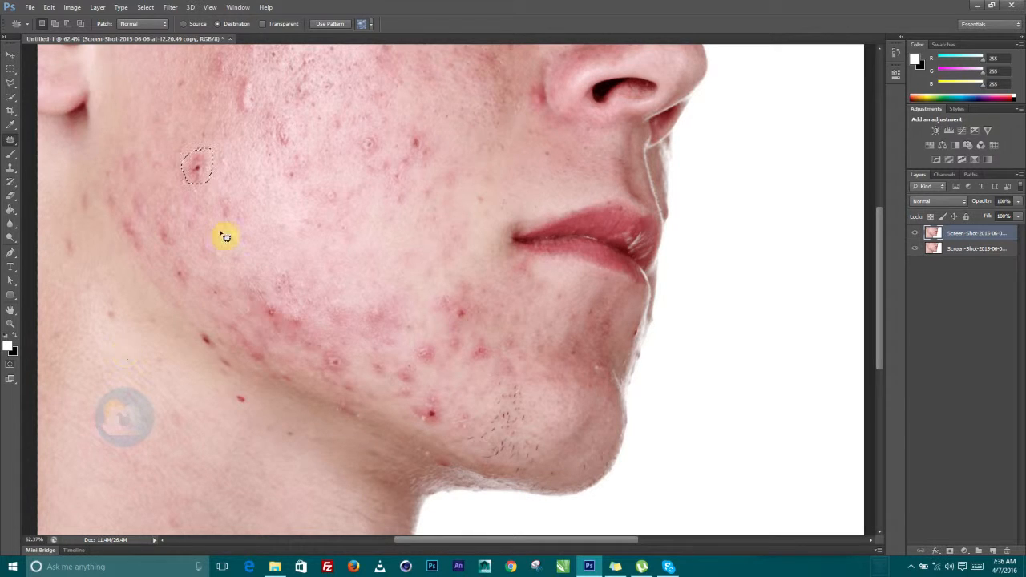
left_click(198, 24)
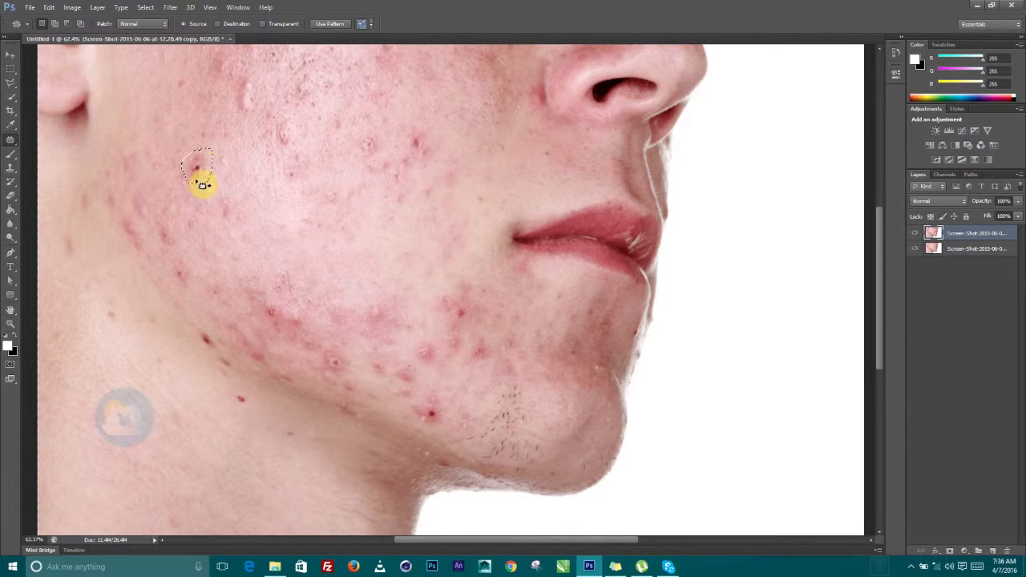
- Patch the outlined spot near the ear with clean neck skin and the mid-cheek blemishes with clear skin beside them
mouse_move(202, 178)
left_mouse_down()
mouse_move(168, 348)
mouse_move(133, 366)
left_mouse_up()
mouse_move(461, 202)
left_mouse_down()
mouse_move(433, 228)
mouse_move(313, 252)
mouse_move(365, 255)
left_mouse_up()
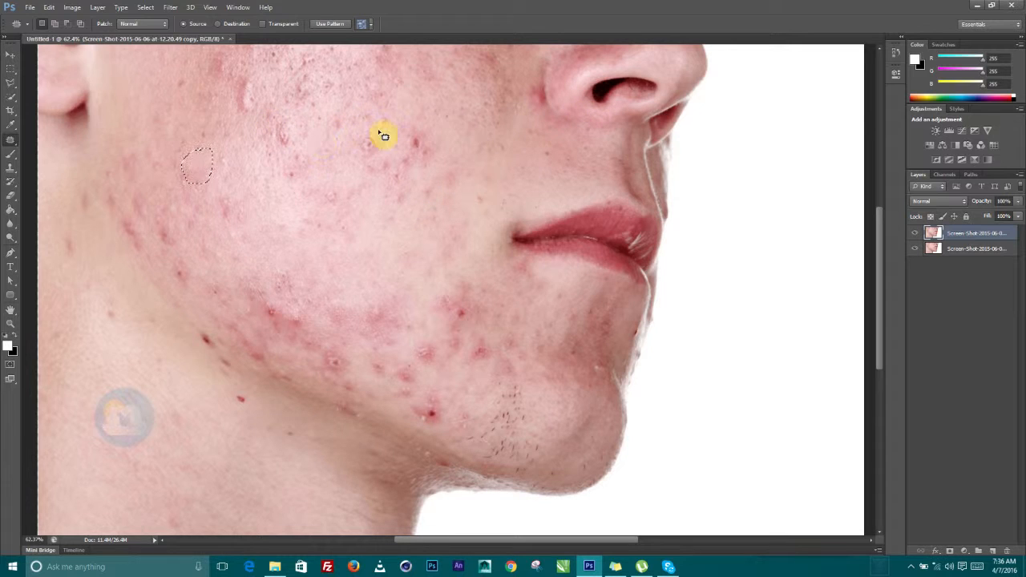
mouse_move(431, 143)
left_mouse_down()
mouse_move(410, 125)
mouse_move(385, 150)
mouse_move(409, 171)
mouse_move(435, 155)
mouse_move(428, 131)
mouse_move(440, 164)
mouse_move(475, 176)
mouse_move(428, 185)
left_mouse_up()
mouse_move(426, 193)
left_mouse_down()
mouse_move(473, 190)
mouse_move(466, 195)
left_mouse_up()
left_click(389, 158)
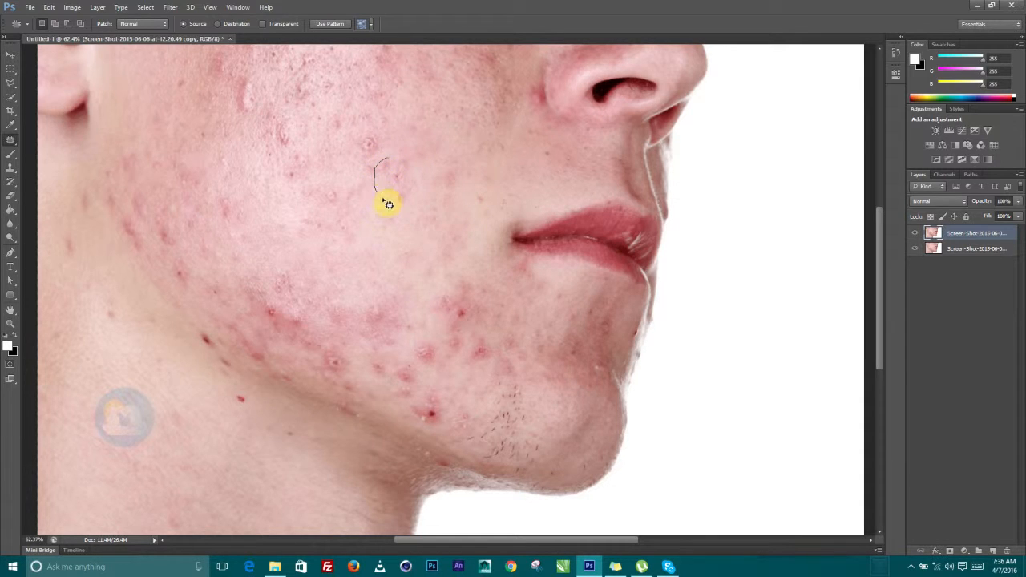
mouse_move(407, 205)
left_mouse_down()
mouse_move(419, 167)
mouse_move(393, 163)
mouse_move(432, 133)
left_mouse_up()
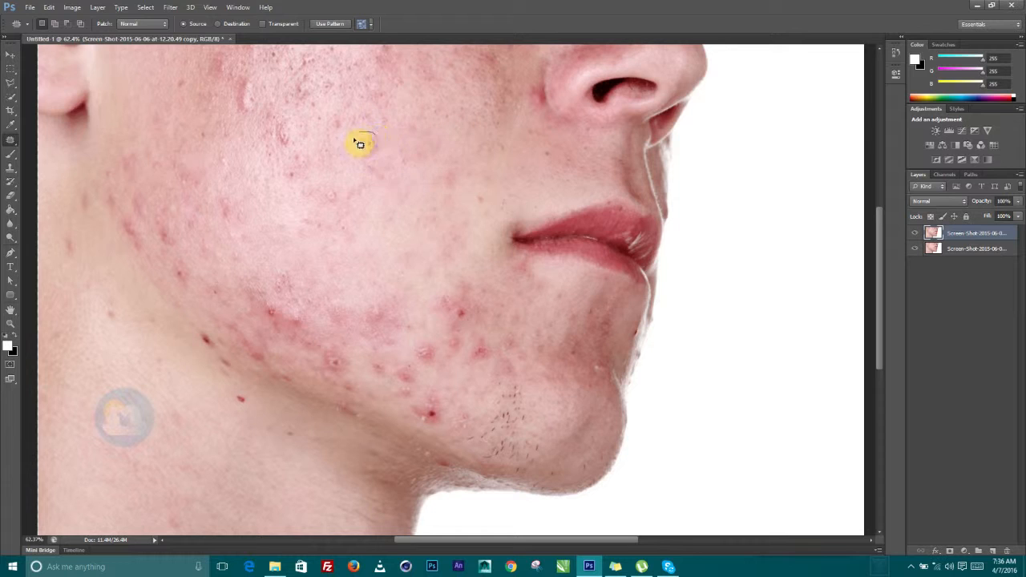
mouse_move(374, 169)
left_mouse_down()
mouse_move(389, 137)
mouse_move(365, 150)
mouse_move(412, 167)
mouse_move(395, 226)
mouse_move(336, 202)
left_mouse_up()
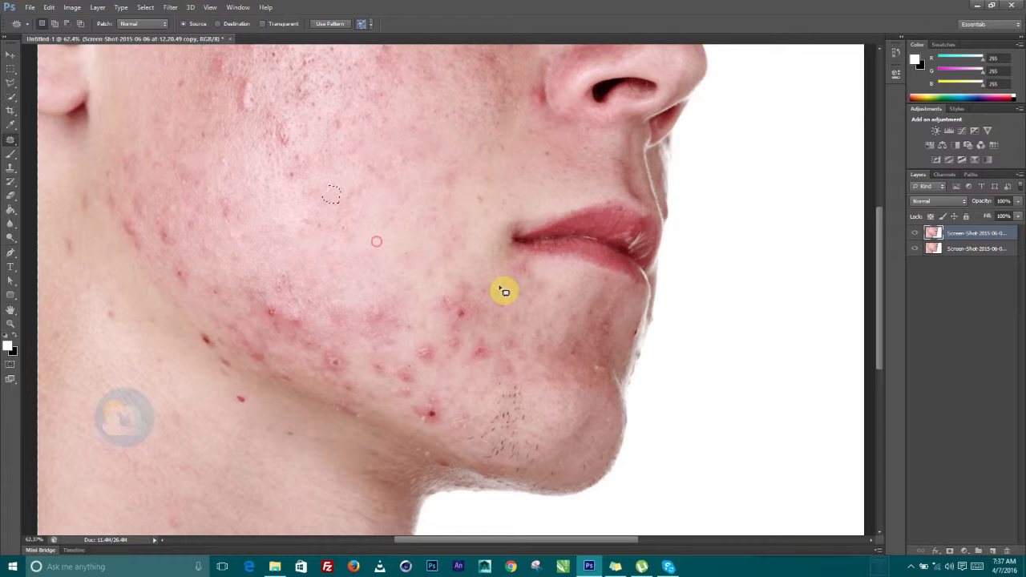
- Patch the red blemishes below the mouth corner, along the jaw and on the lower cheek with clearer nearby skin
mouse_move(449, 285)
left_mouse_down()
mouse_move(428, 301)
mouse_move(432, 324)
mouse_move(471, 331)
mouse_move(478, 298)
mouse_move(451, 281)
mouse_move(468, 300)
mouse_move(412, 237)
left_mouse_up()
mouse_move(485, 337)
left_mouse_down()
mouse_move(480, 368)
mouse_move(493, 351)
mouse_move(485, 342)
mouse_move(477, 355)
mouse_move(443, 308)
mouse_move(470, 359)
mouse_move(456, 336)
mouse_move(450, 350)
mouse_move(464, 363)
mouse_move(461, 335)
mouse_move(444, 346)
mouse_move(459, 354)
mouse_move(444, 315)
mouse_move(433, 342)
mouse_move(420, 336)
mouse_move(411, 348)
mouse_move(416, 363)
mouse_move(435, 368)
mouse_move(448, 348)
mouse_move(418, 331)
mouse_move(434, 321)
mouse_move(443, 292)
mouse_move(393, 255)
left_mouse_up()
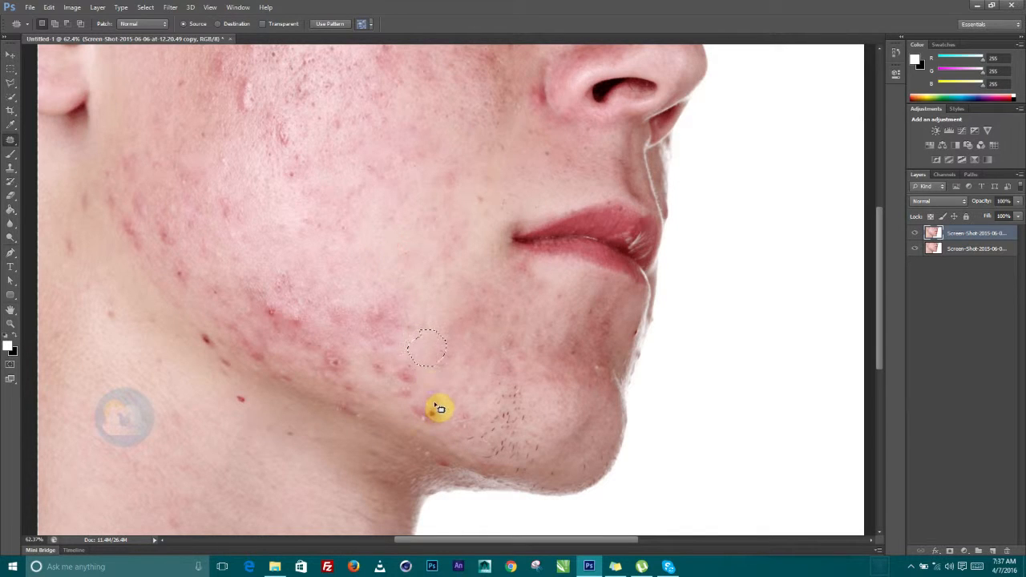
mouse_move(437, 396)
left_mouse_down()
mouse_move(414, 414)
mouse_move(428, 424)
mouse_move(442, 417)
mouse_move(441, 396)
mouse_move(435, 403)
mouse_move(456, 352)
mouse_move(440, 350)
left_mouse_up()
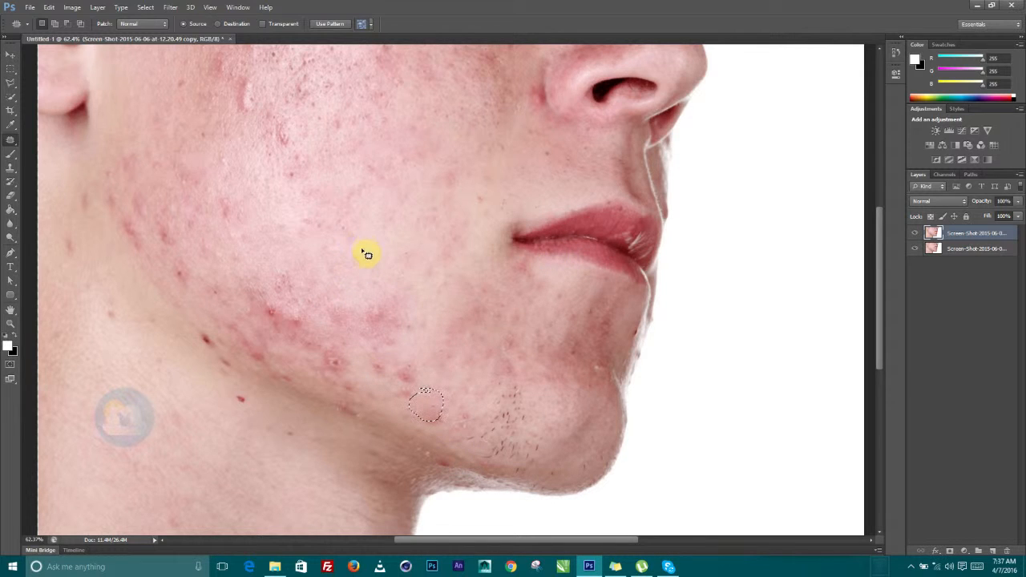
mouse_move(286, 267)
left_mouse_down()
mouse_move(251, 290)
mouse_move(263, 317)
mouse_move(284, 330)
mouse_move(320, 321)
mouse_move(315, 286)
mouse_move(281, 293)
left_mouse_up()
left_click_drag(346, 280, 353, 277)
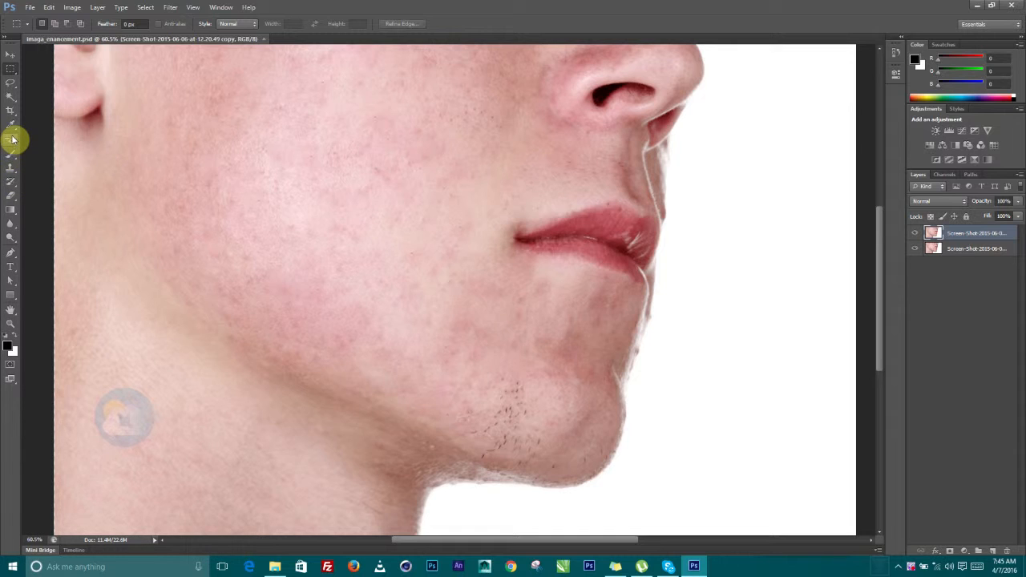
- Activate the Patch tool and replace the small marks in the middle of the cheek with smoother skin
left_click(12, 147)
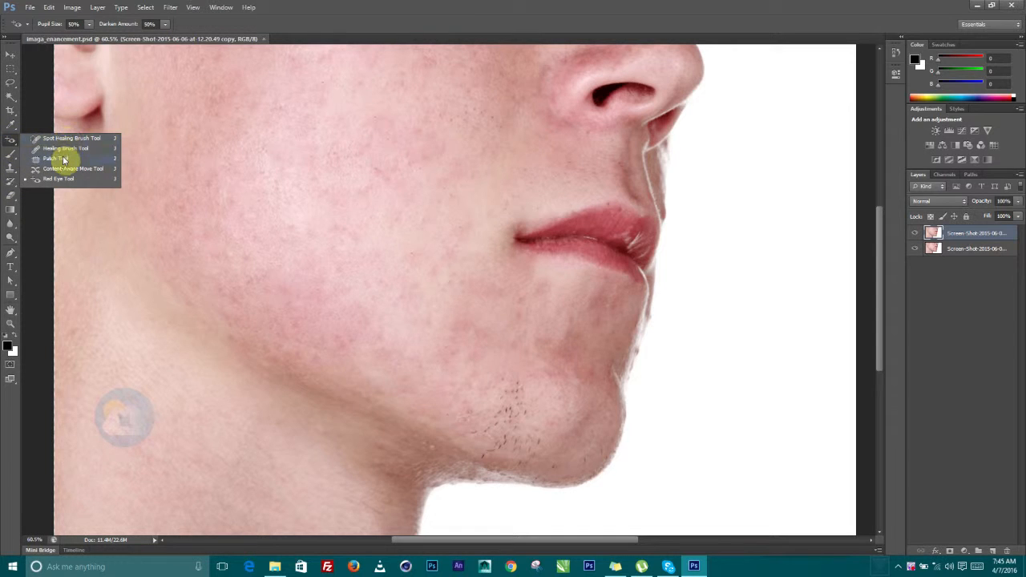
left_click(68, 159)
mouse_move(329, 255)
left_mouse_down()
mouse_move(347, 280)
mouse_move(325, 264)
left_mouse_up()
left_click_drag(332, 265, 385, 258)
mouse_move(392, 210)
left_mouse_down()
mouse_move(385, 239)
mouse_move(405, 229)
mouse_move(373, 184)
mouse_move(397, 180)
mouse_move(396, 167)
mouse_move(366, 165)
left_mouse_up()
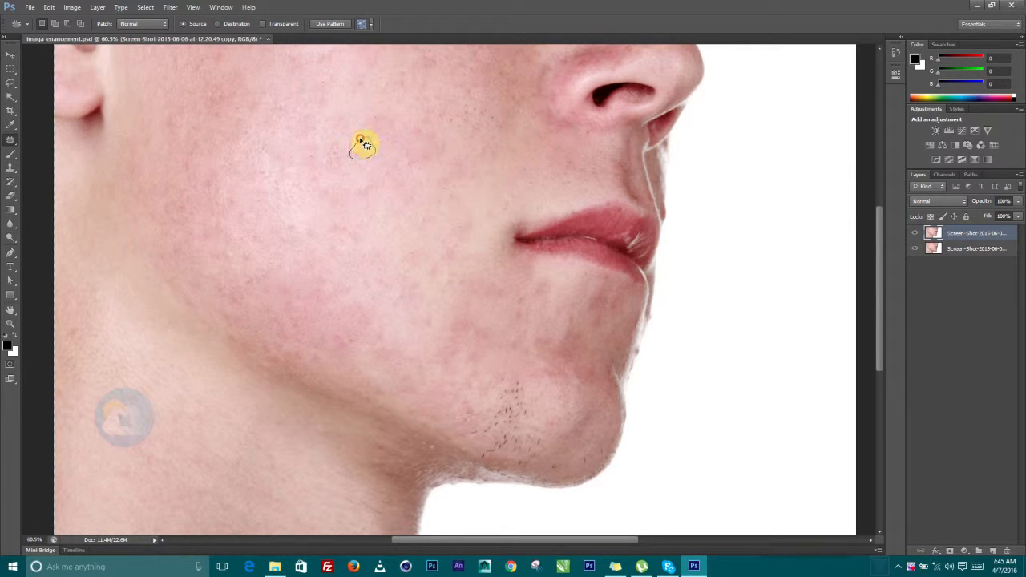
- Patch the uneven patches below the mouth and on the lower cheek above the jawline
mouse_move(536, 301)
left_mouse_down()
mouse_move(510, 311)
mouse_move(533, 289)
mouse_move(533, 299)
mouse_move(456, 311)
mouse_move(483, 378)
mouse_move(453, 377)
mouse_move(440, 343)
mouse_move(460, 322)
mouse_move(486, 324)
mouse_move(450, 272)
left_mouse_up()
left_click(456, 307)
mouse_move(369, 314)
left_mouse_down()
mouse_move(353, 354)
mouse_move(332, 346)
mouse_move(370, 312)
left_mouse_up()
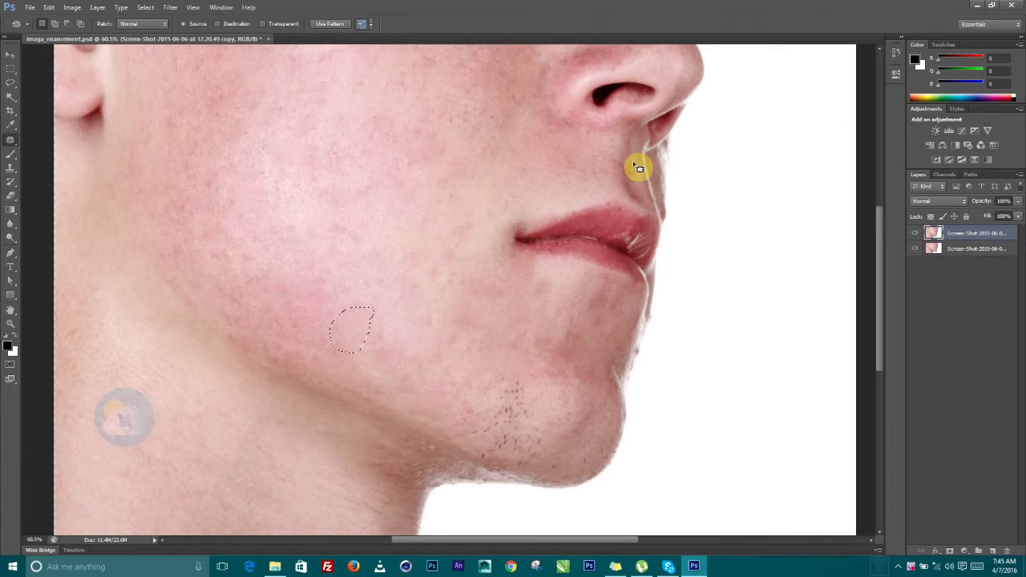
- Patch the skin mark just below the nostril with smoother skin from above the upper lip
scroll(600, 207, "up", 2)
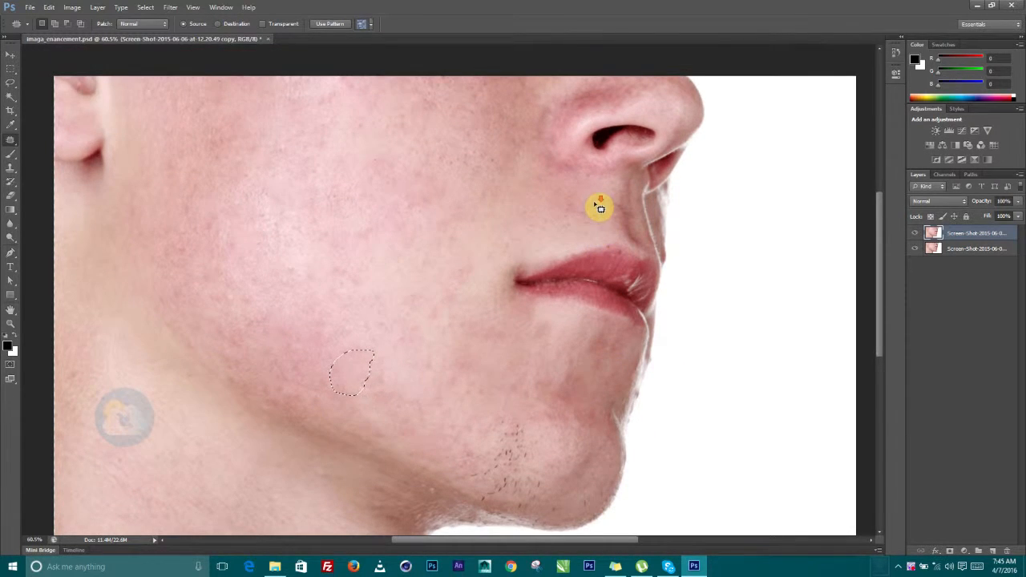
scroll(599, 207, "down", 1)
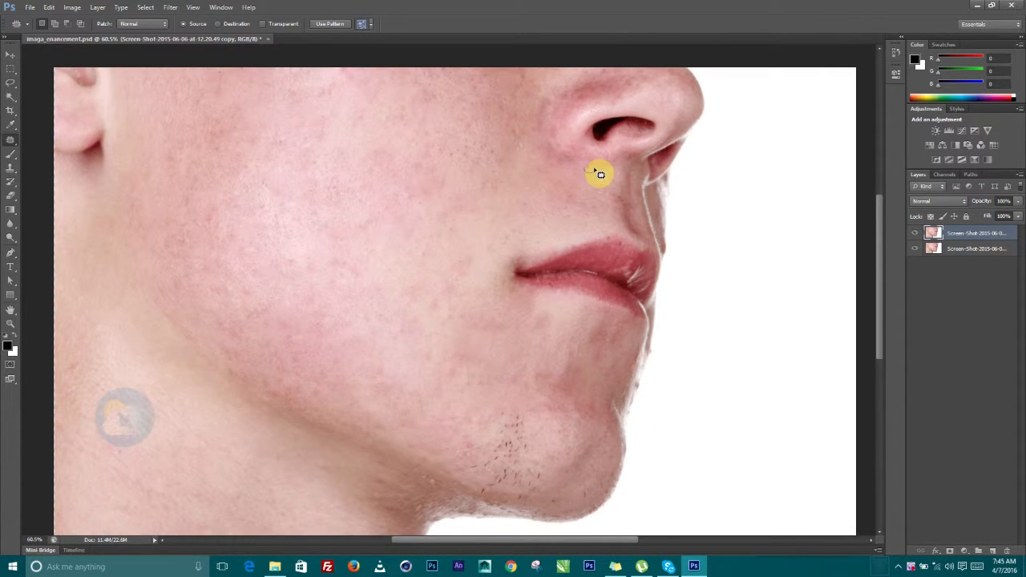
mouse_move(591, 171)
left_mouse_down()
mouse_move(581, 198)
mouse_move(562, 201)
mouse_move(587, 196)
mouse_move(532, 183)
left_mouse_up()
- Patch the remaining uneven spots across the outer and central cheek and beside the chin stubble, and clear the selection
left_click(226, 228)
mouse_move(231, 256)
left_mouse_down()
mouse_move(247, 235)
mouse_move(228, 232)
mouse_move(242, 251)
mouse_move(274, 245)
left_mouse_up()
mouse_move(182, 230)
left_mouse_down()
mouse_move(179, 255)
mouse_move(196, 233)
mouse_move(177, 229)
mouse_move(220, 237)
mouse_move(209, 215)
left_mouse_up()
left_click_drag(208, 216, 238, 225)
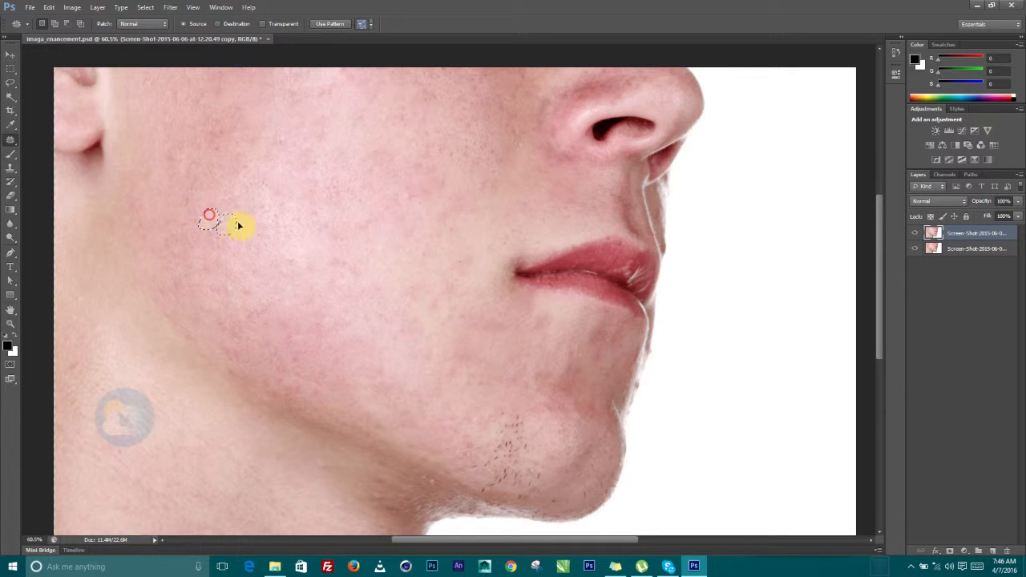
mouse_move(221, 280)
left_mouse_down()
mouse_move(211, 297)
mouse_move(266, 296)
mouse_move(232, 284)
mouse_move(253, 299)
mouse_move(256, 287)
left_mouse_up()
mouse_move(284, 254)
left_mouse_down()
mouse_move(310, 270)
mouse_move(279, 256)
left_mouse_up()
left_click_drag(303, 265, 326, 251)
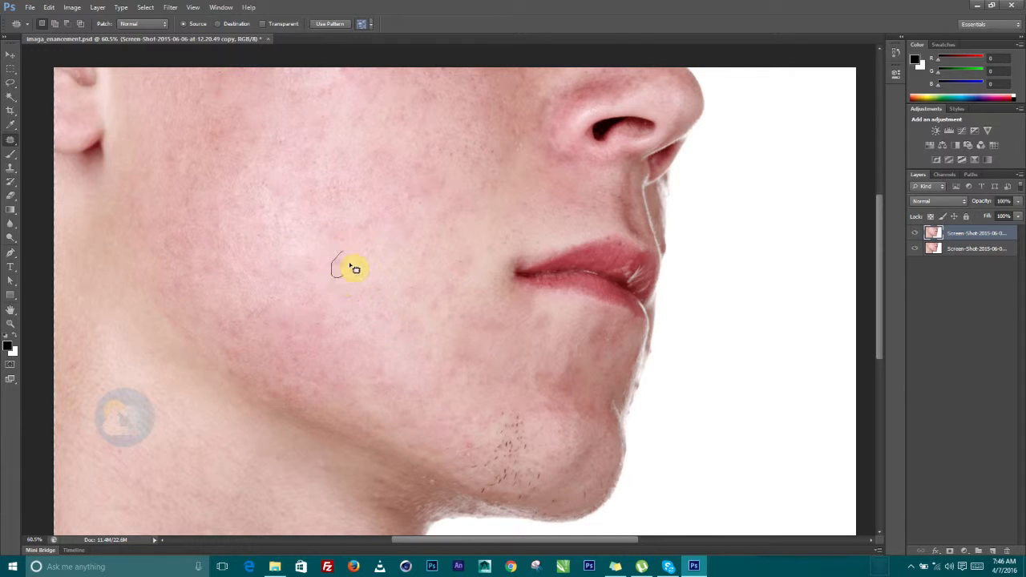
mouse_move(461, 432)
left_mouse_down()
mouse_move(474, 462)
mouse_move(460, 434)
left_mouse_up()
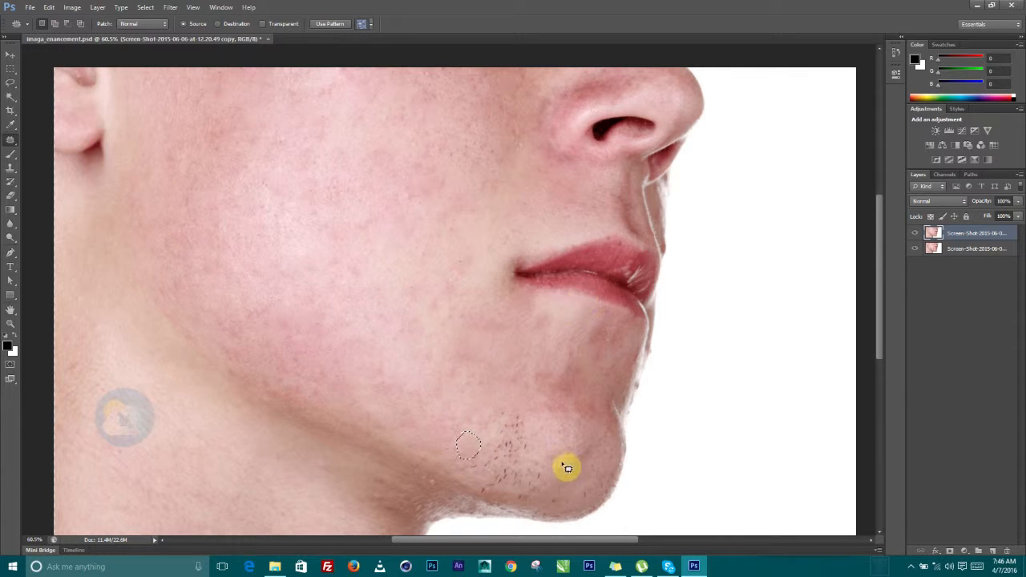
left_click(559, 439)
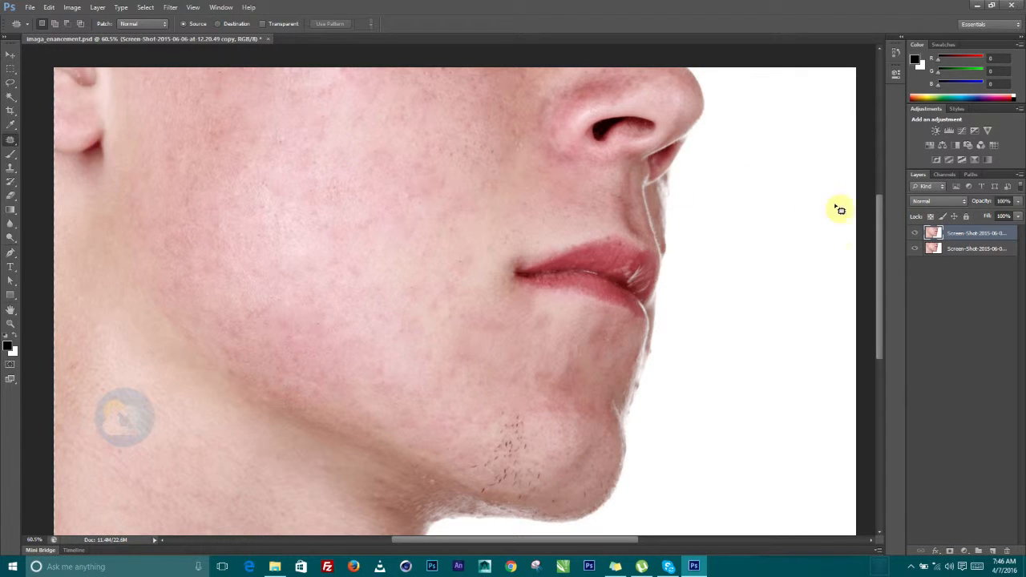
- Activate the Move tool and compare before and after by hiding and reshowing the retouched layer
left_click(9, 54)
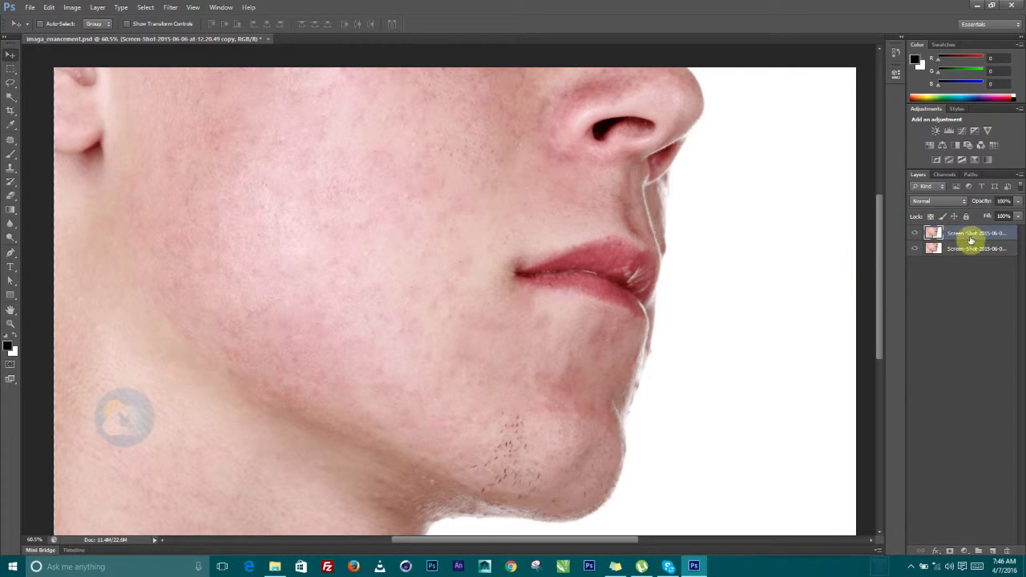
left_click(916, 234)
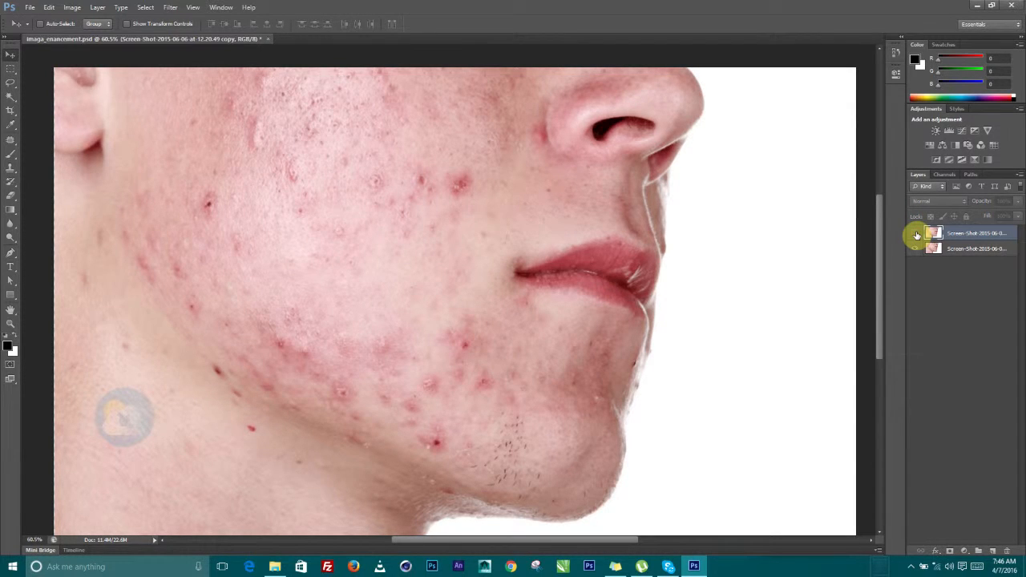
left_click(916, 235)
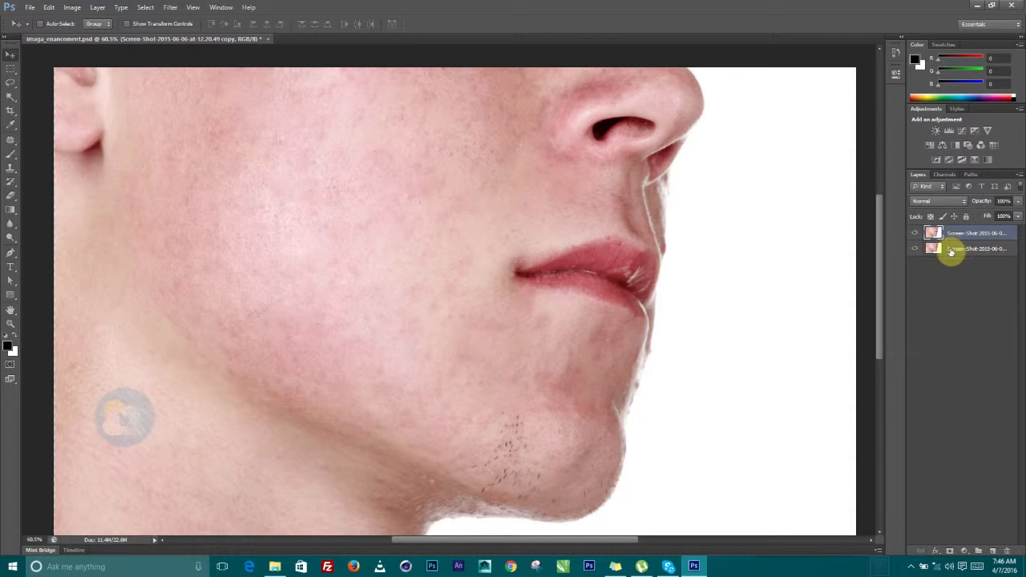
- Lock the bottom original photo layer completely
left_click(970, 248)
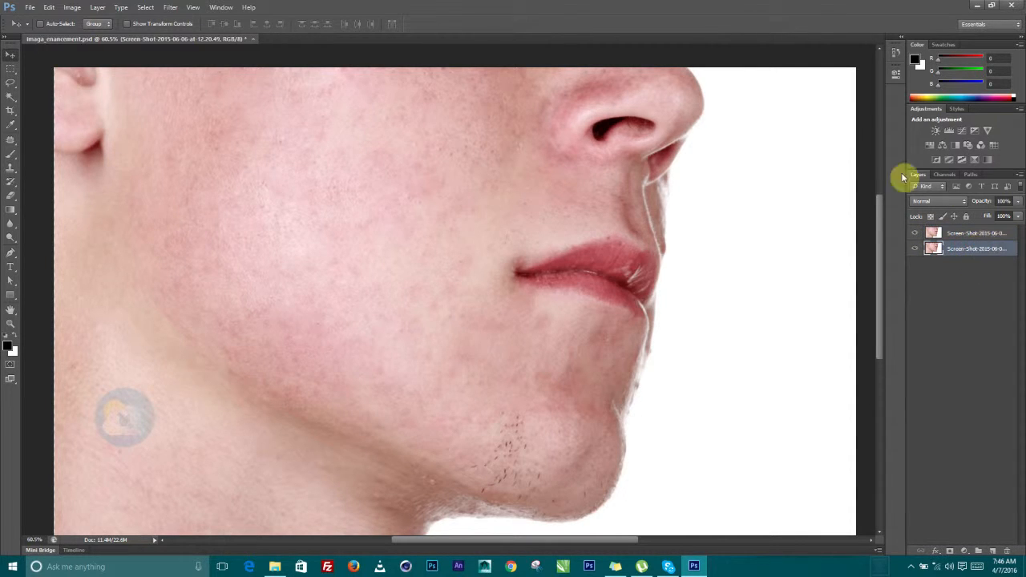
left_click(967, 217)
- Duplicate the retouched photo layer twice
left_click(970, 232)
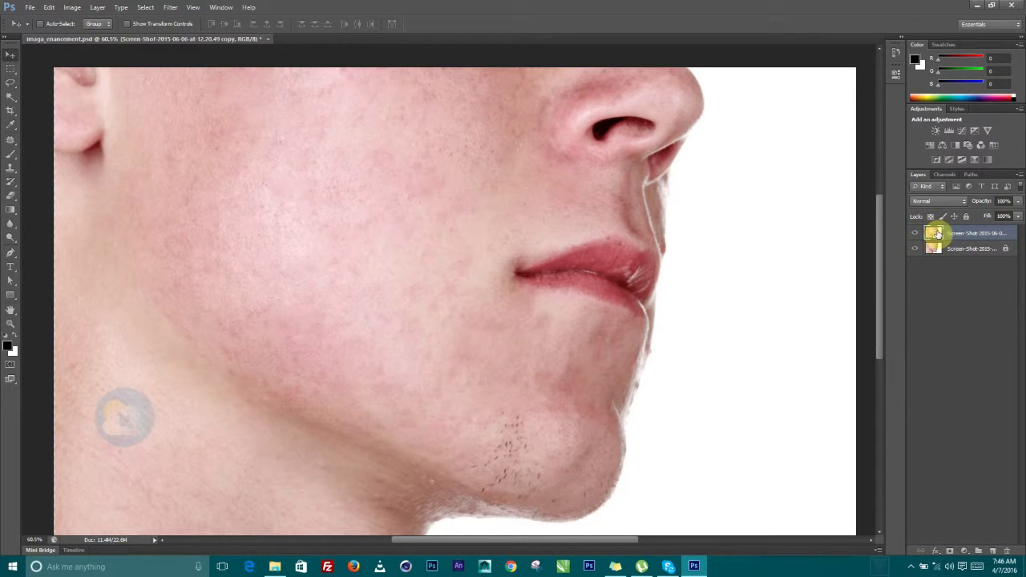
left_click_drag(932, 232, 992, 552)
left_click_drag(930, 234, 993, 545)
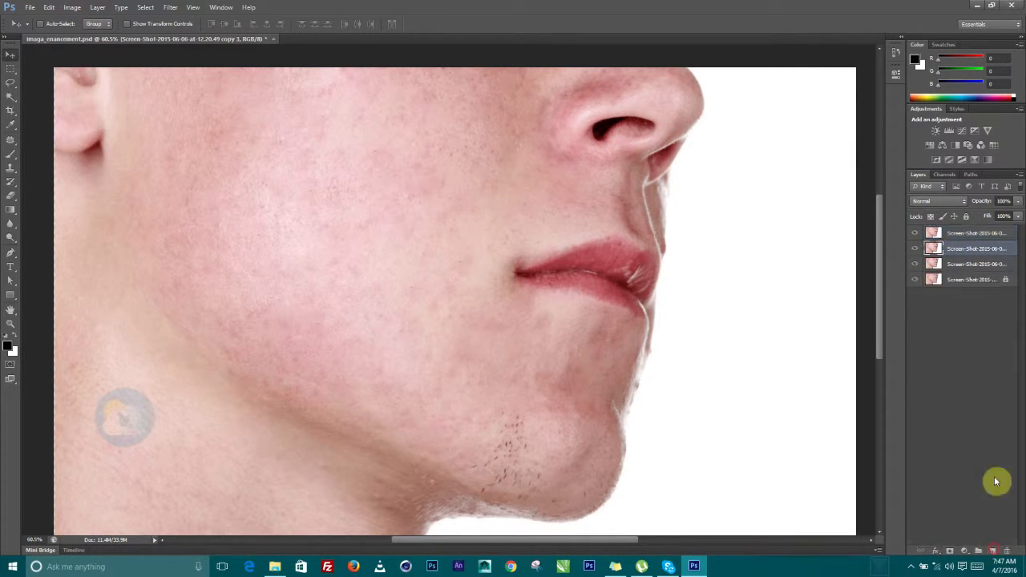
- Group the two uppermost layer copies into a new Pass Through group named image_raw
left_click(954, 252)
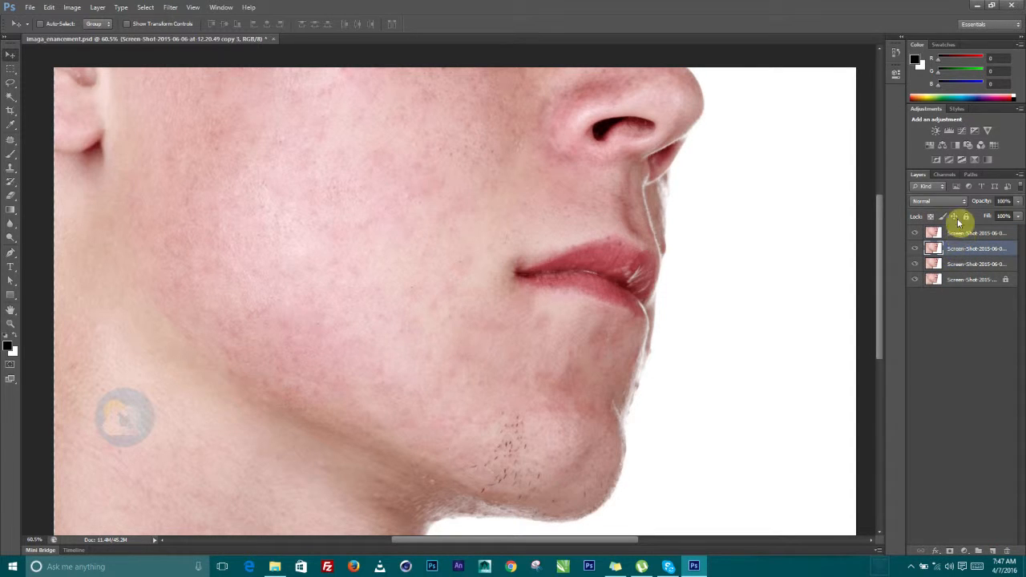
left_click(956, 234, "shift")
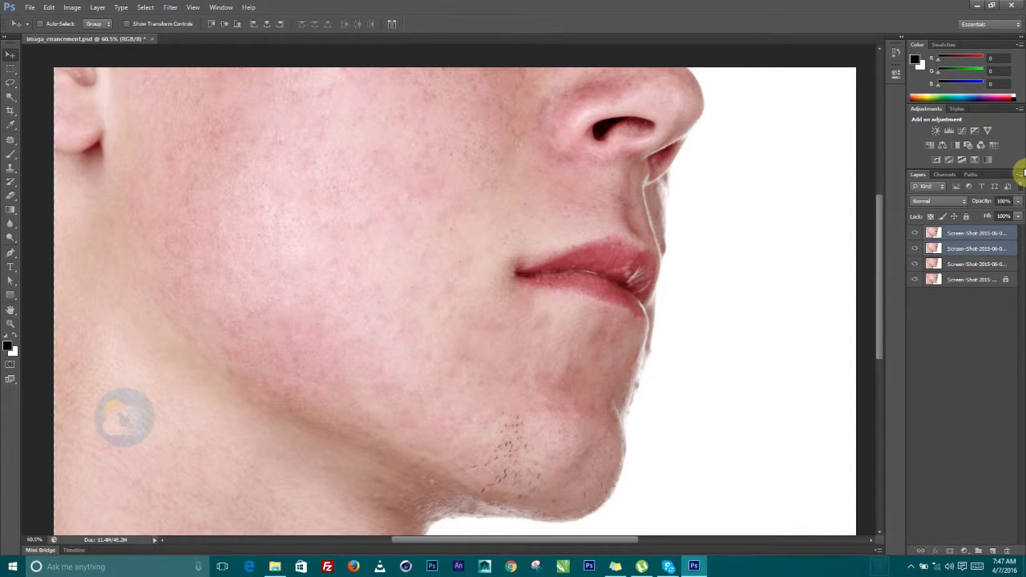
left_click(1020, 178)
left_click(962, 234)
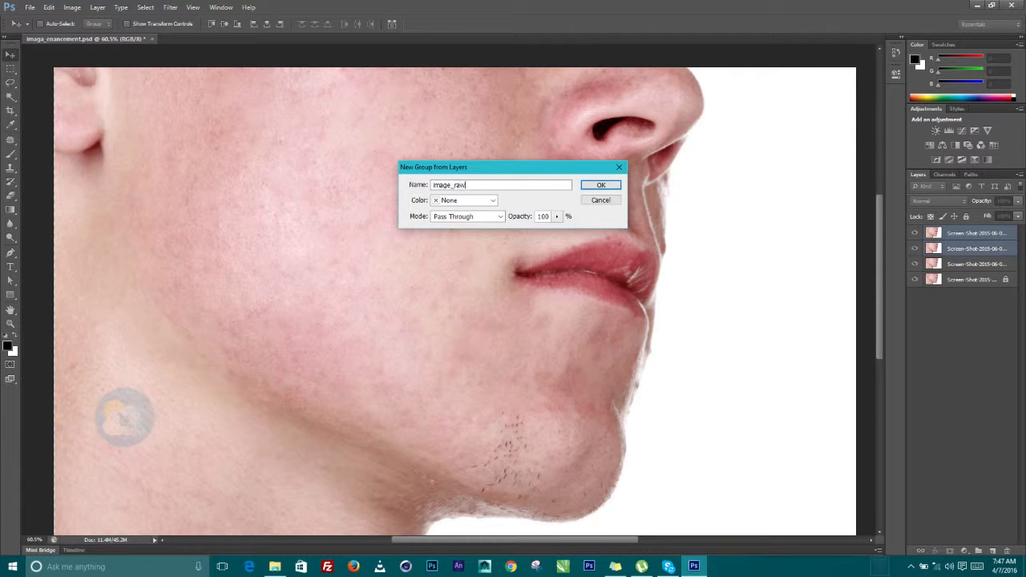
key("Return")
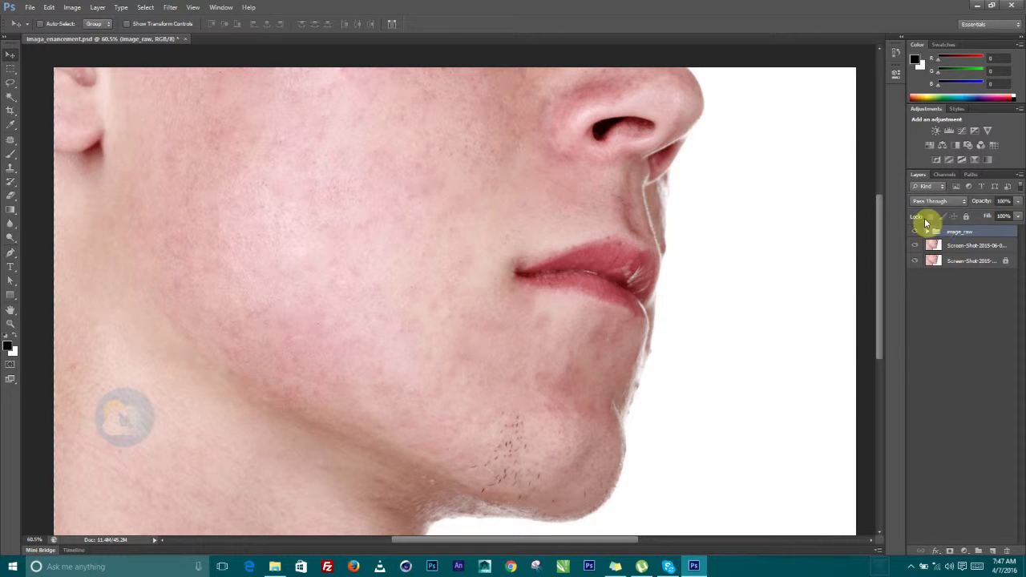
- Expand the image_raw group and select its upper layer, keeping the Normal blend mode
left_click(928, 232)
left_click(965, 245)
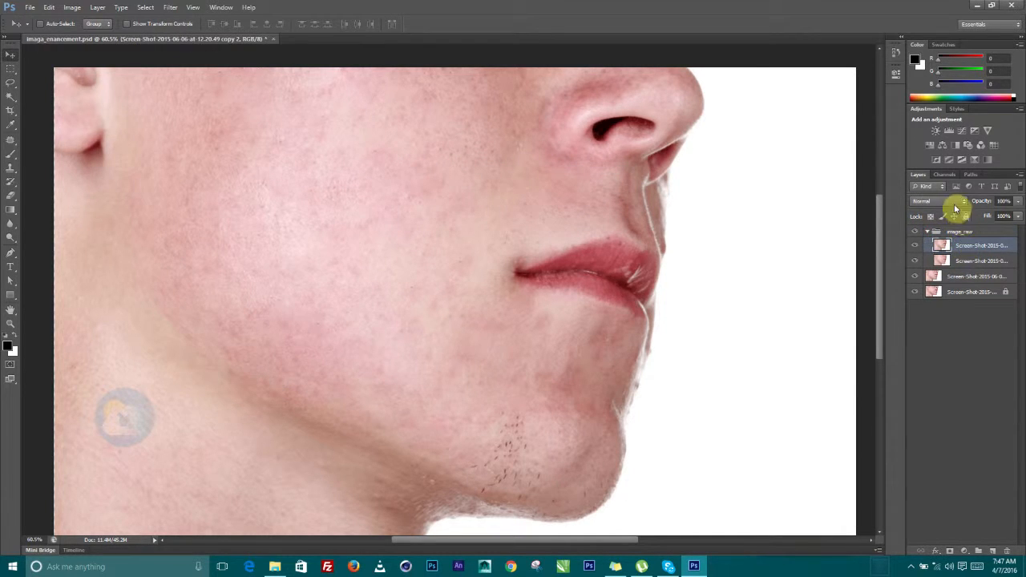
left_click(943, 200)
left_click(994, 256)
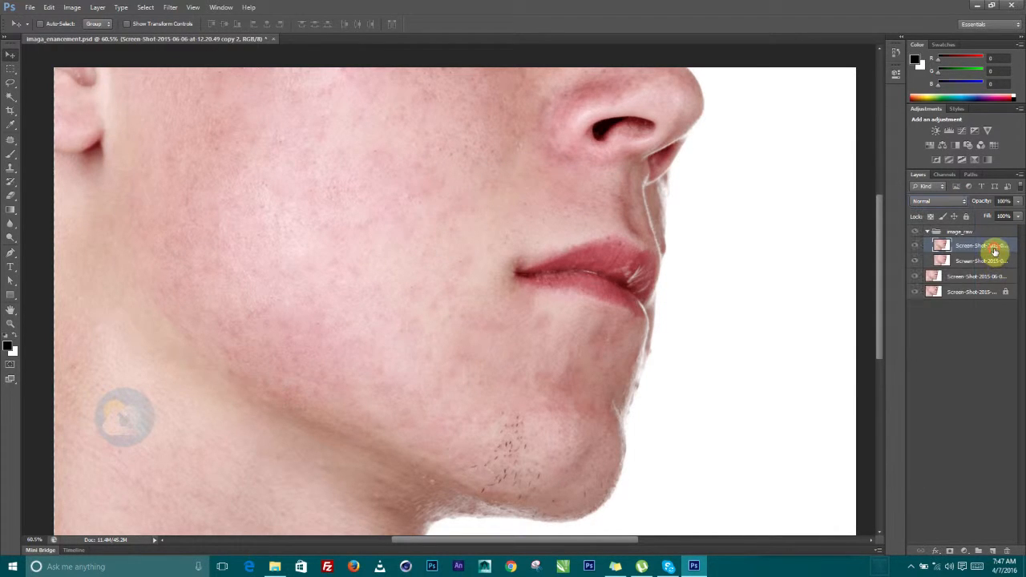
- Set the upper layer in the image_raw group to Screen blend mode at 75% opacity
left_click(936, 201)
left_click(966, 293)
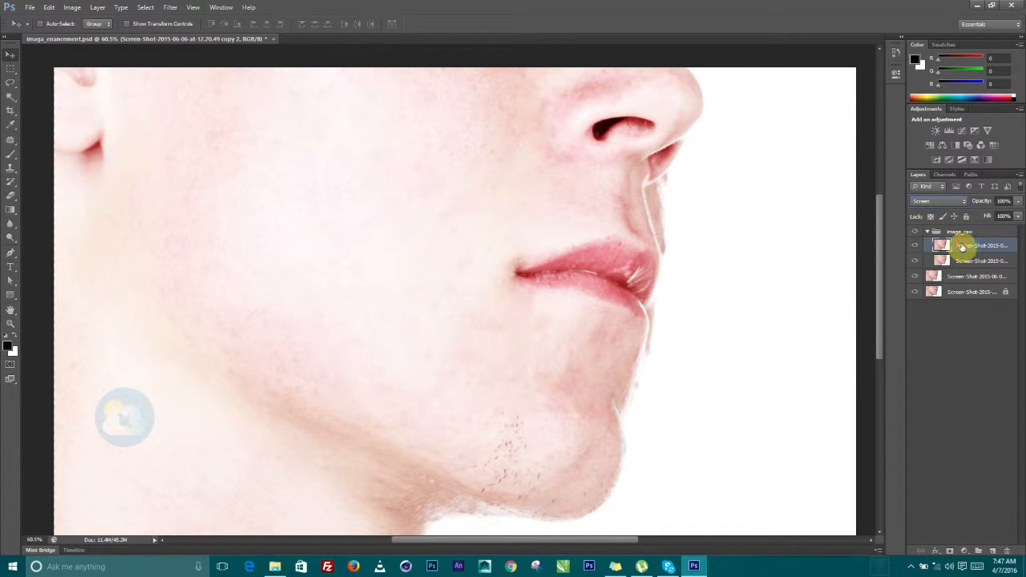
left_click(1018, 201)
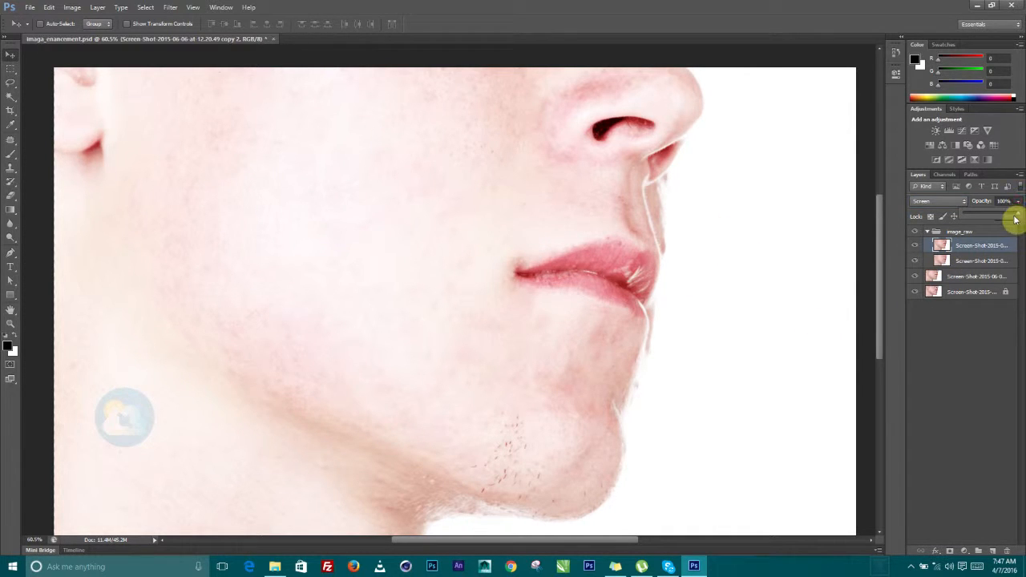
left_click_drag(1020, 217, 1006, 217)
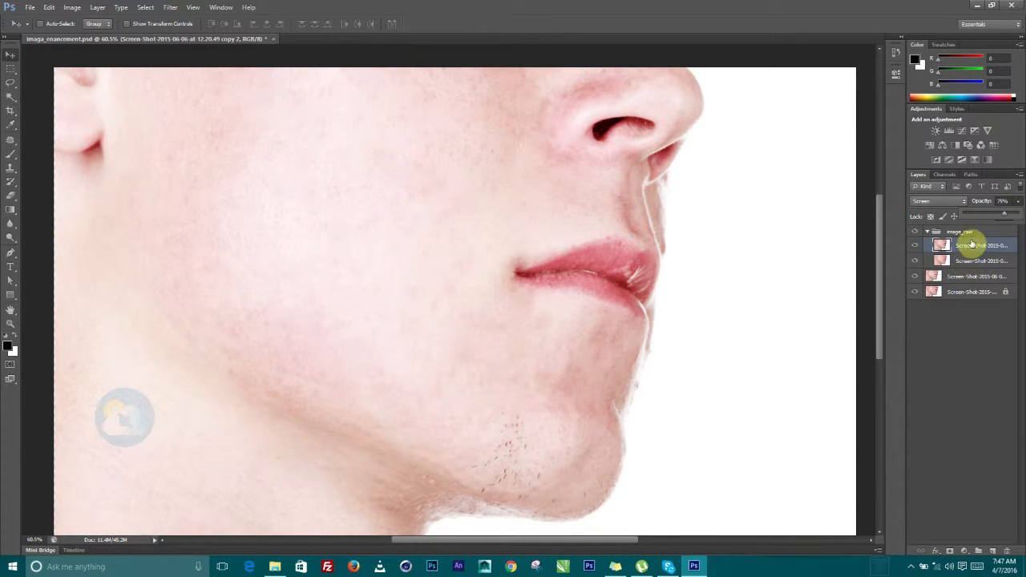
- Duplicate the Screen layer within the group and set the copy's opacity to 35%
left_click_drag(967, 246, 994, 551)
left_click(1018, 202)
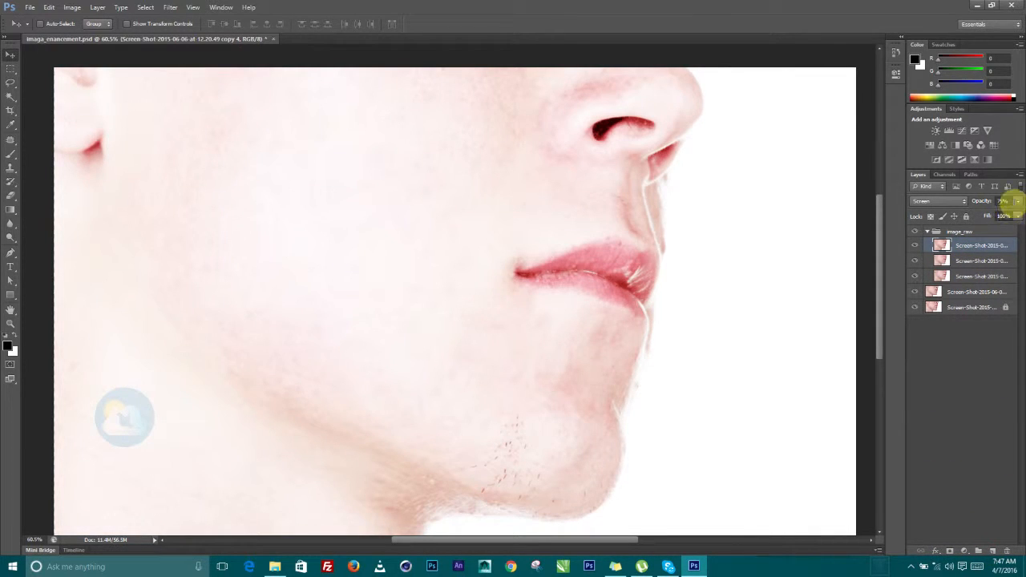
left_click_drag(1007, 213, 986, 216)
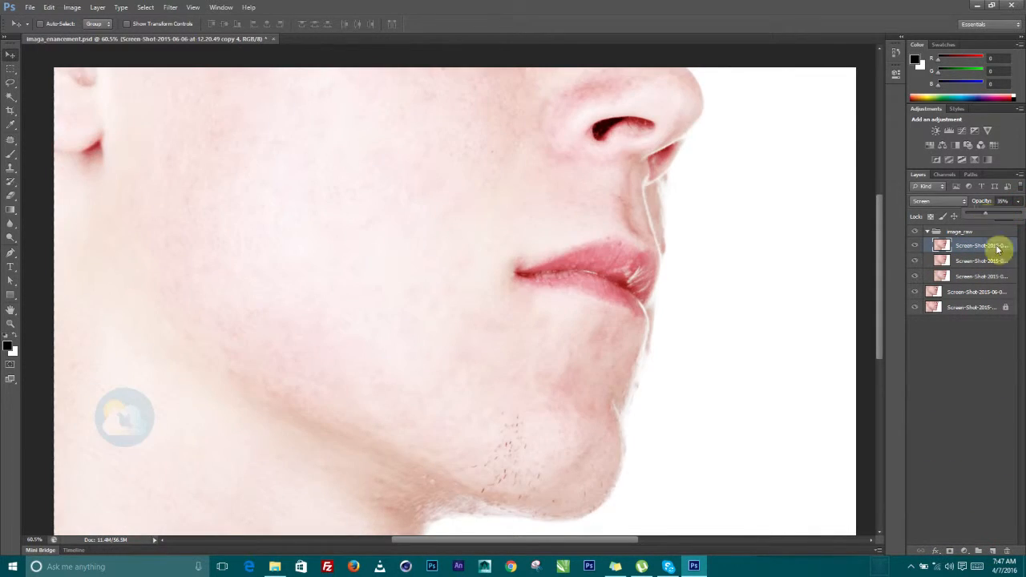
left_click(959, 243)
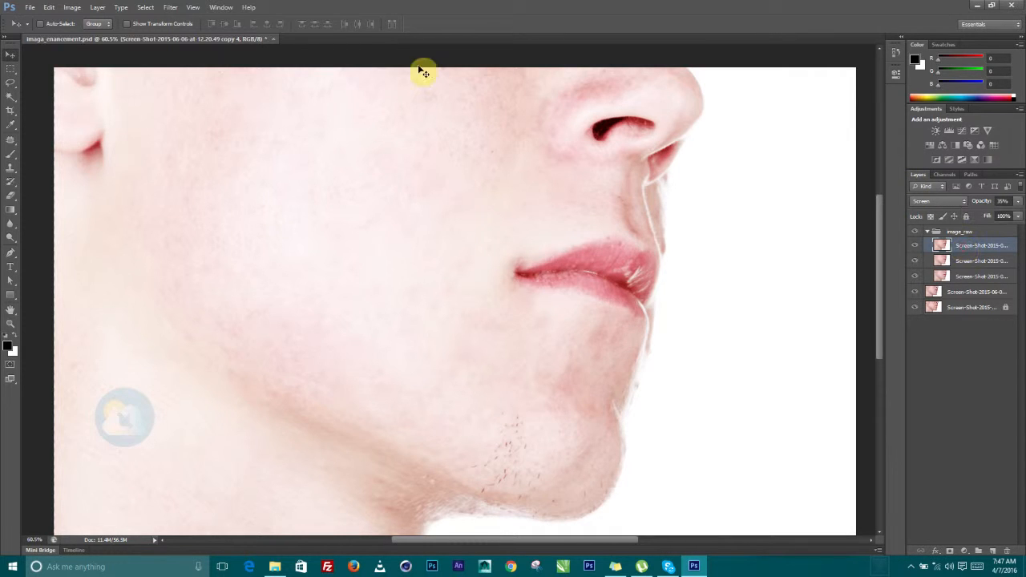
- Apply a Gaussian Blur with a 57.8-pixel radius to the top layer, comparing the preview on and off
left_click(170, 7)
mouse_move(291, 118)
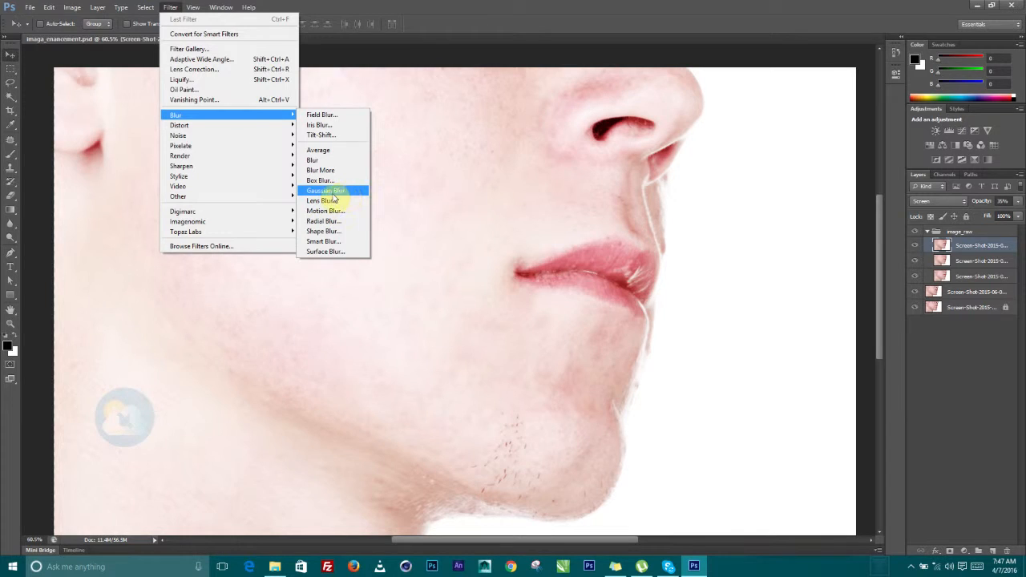
left_click(320, 191)
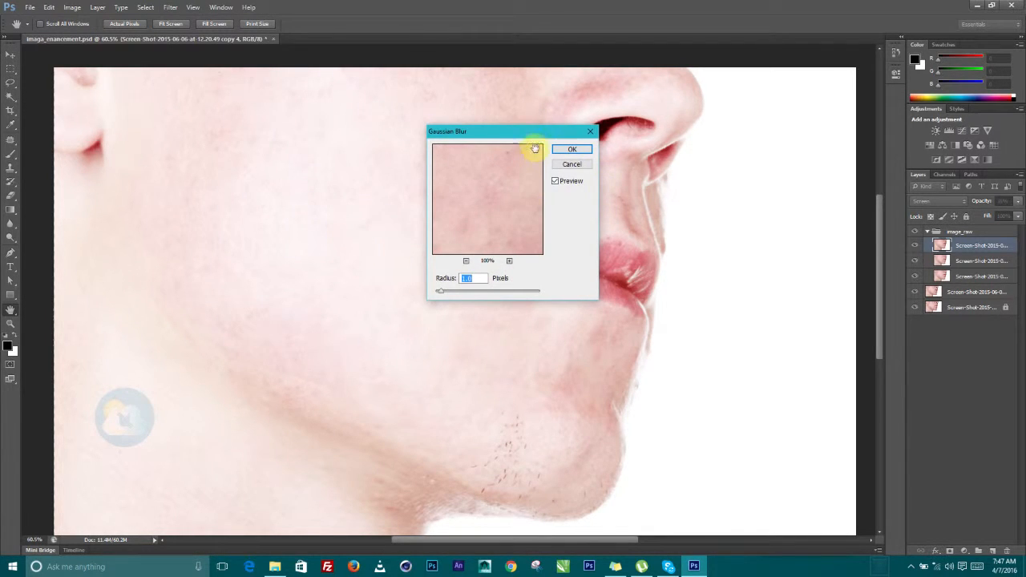
left_click_drag(541, 131, 822, 148)
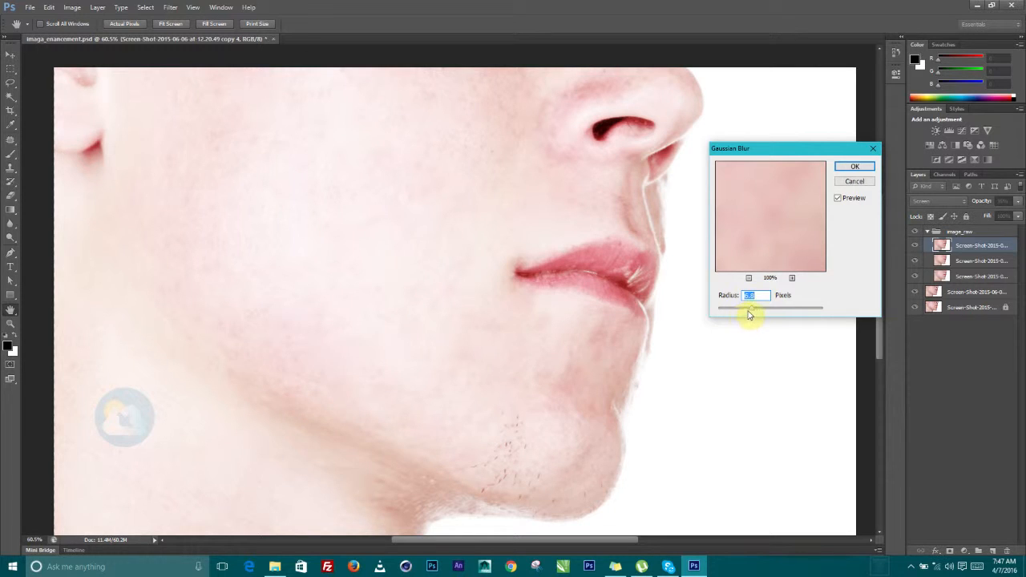
left_click_drag(771, 310, 791, 310)
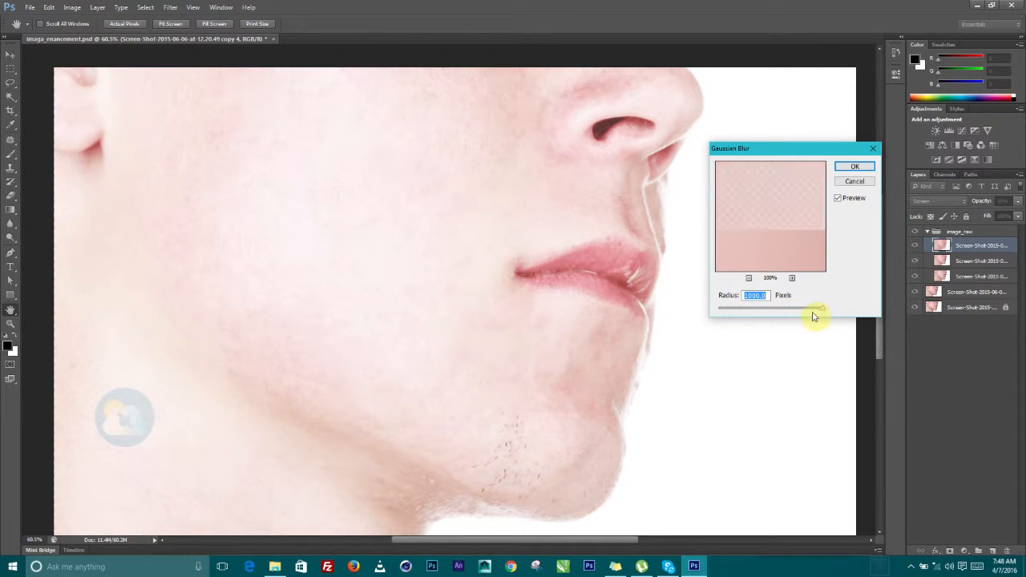
left_click_drag(822, 313, 791, 312)
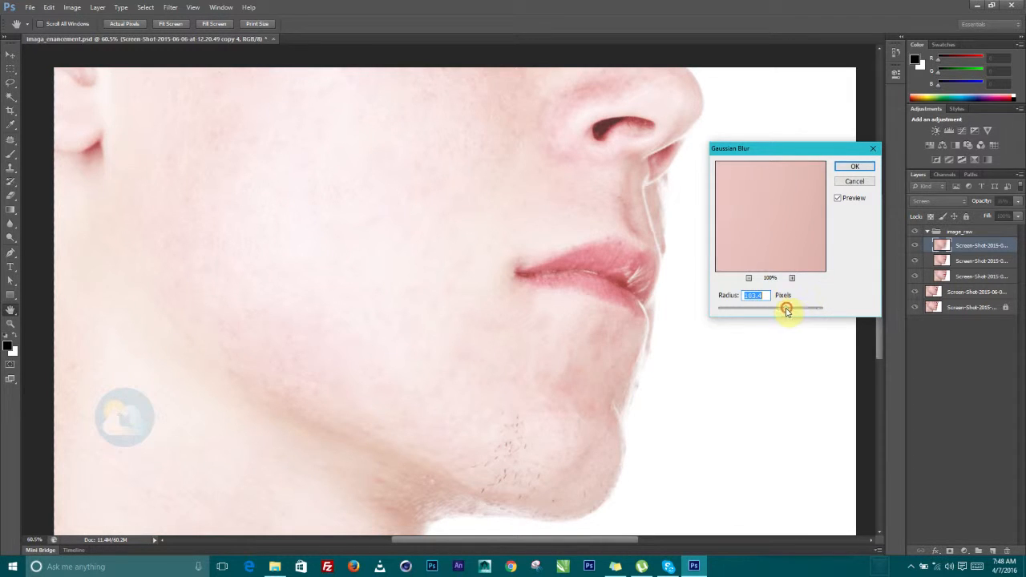
left_click_drag(783, 312, 776, 310)
left_click(838, 198)
left_click(838, 199)
left_click(838, 198)
left_click(838, 198)
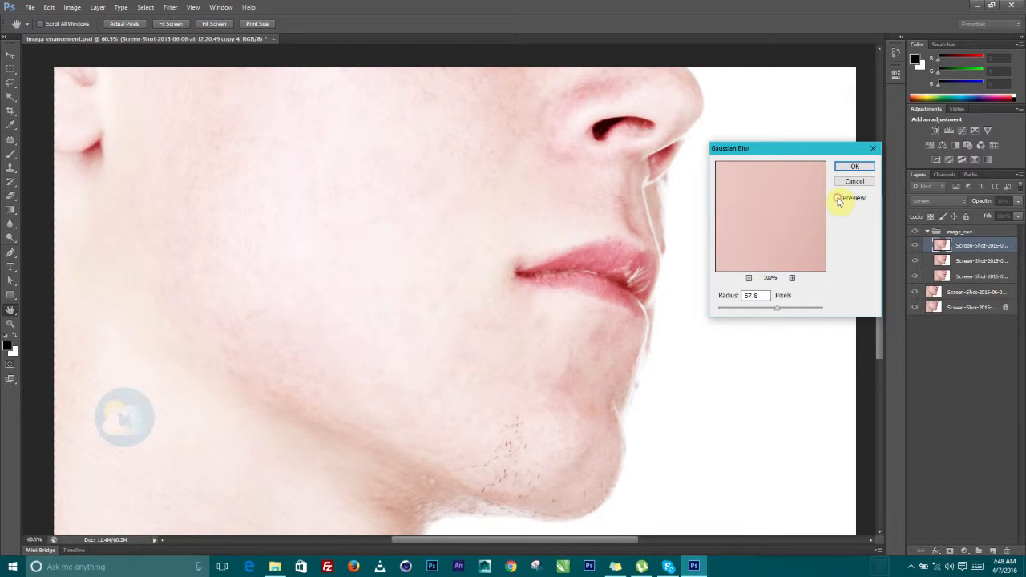
left_click(855, 168)
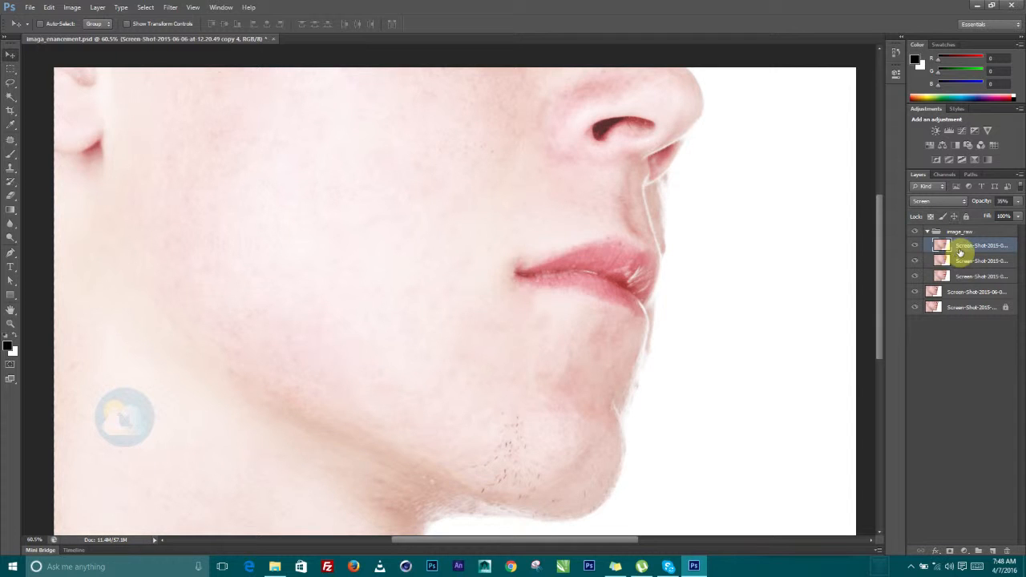
- Change the blurred top layer's blend mode by stepping through the available modes and comparing their effect on the skin
key("shift+plus")
key("shift+plus")
key("shift+plus")
key("shift+plus")
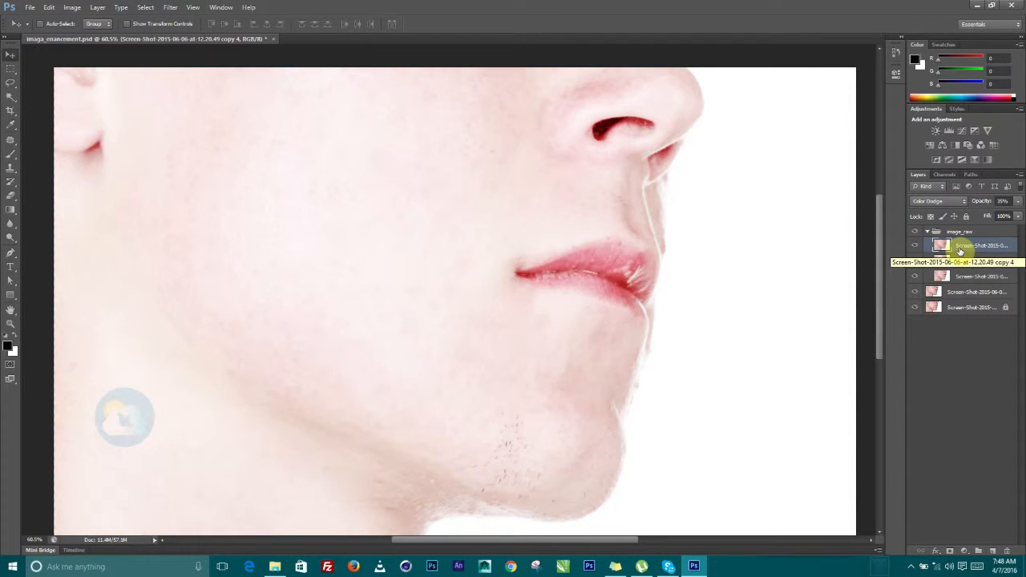
key("shift+plus")
key("shift+plus")
key("shift+plus")
key("shift+plus")
key("shift+plus")
key("shift+plus")
key("shift+plus")
key("shift+plus")
key("shift+plus")
key("shift+plus")
key("shift+plus")
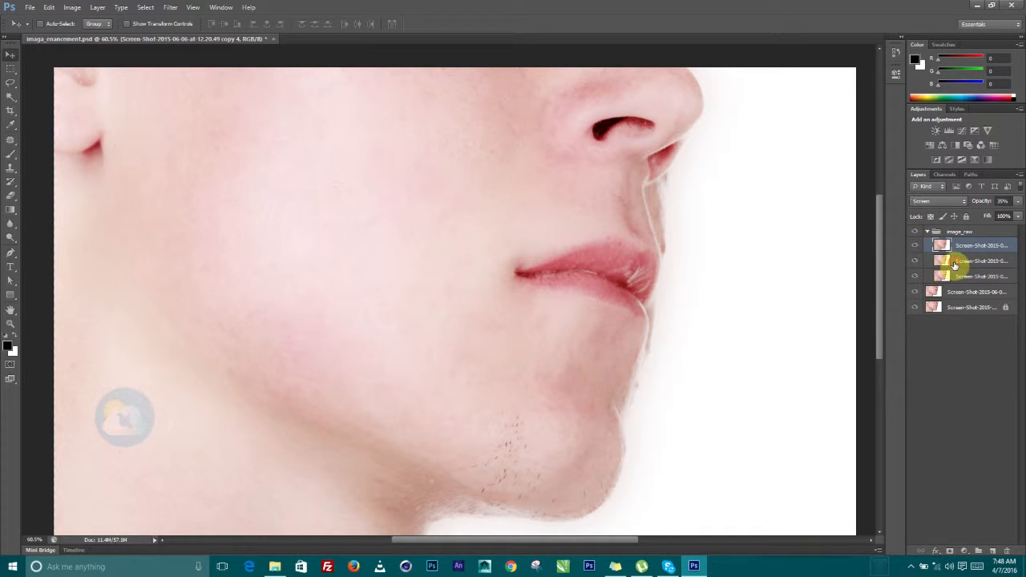
- Set the opacity of the second layer in the image_raw group to 52%
left_click(954, 261)
left_click(1018, 202)
left_click_drag(1011, 216, 996, 216)
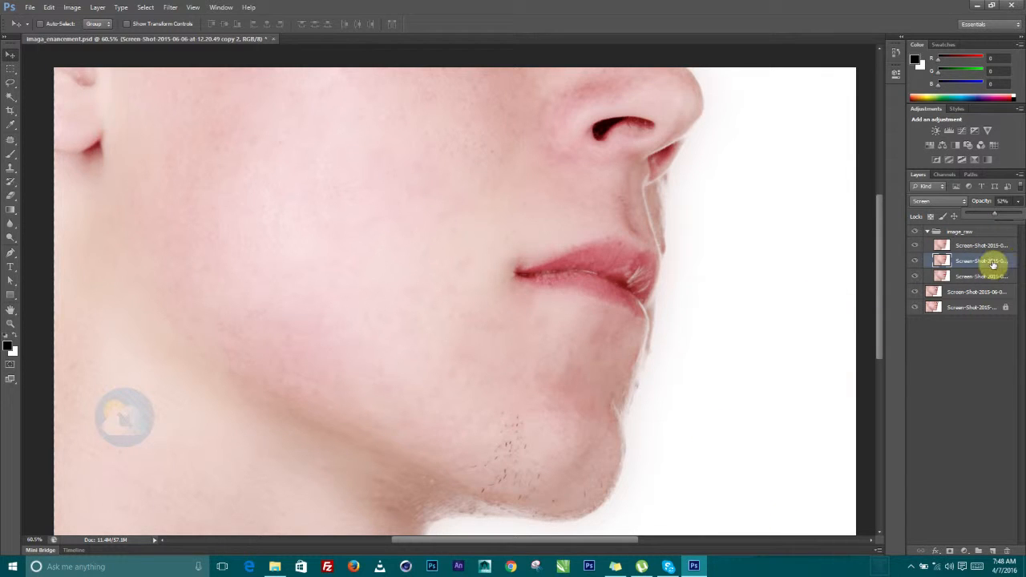
- Collapse the image_raw group and hide the retouched photo layer directly beneath it
left_click(928, 231)
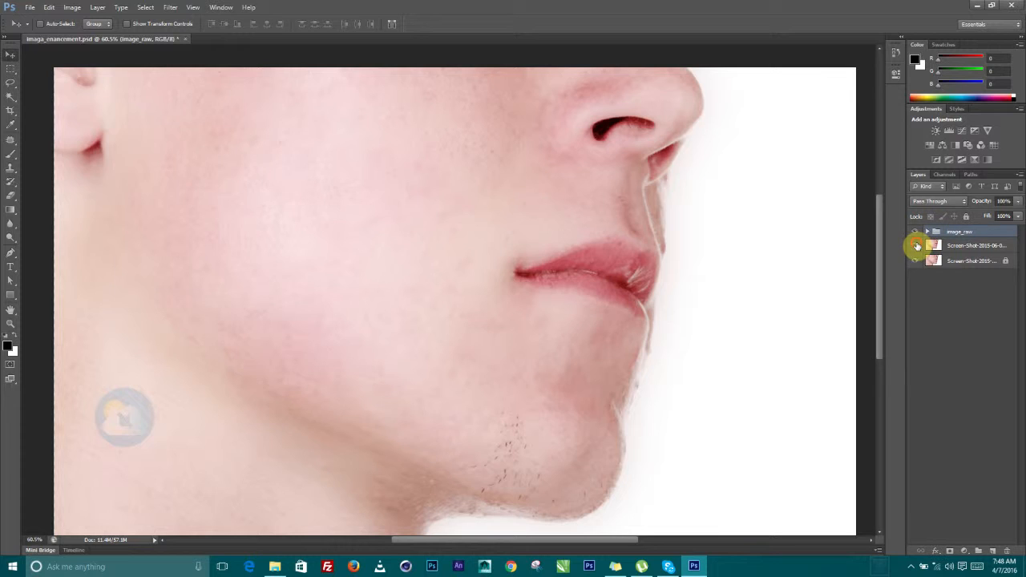
left_click(916, 233)
left_click(916, 234)
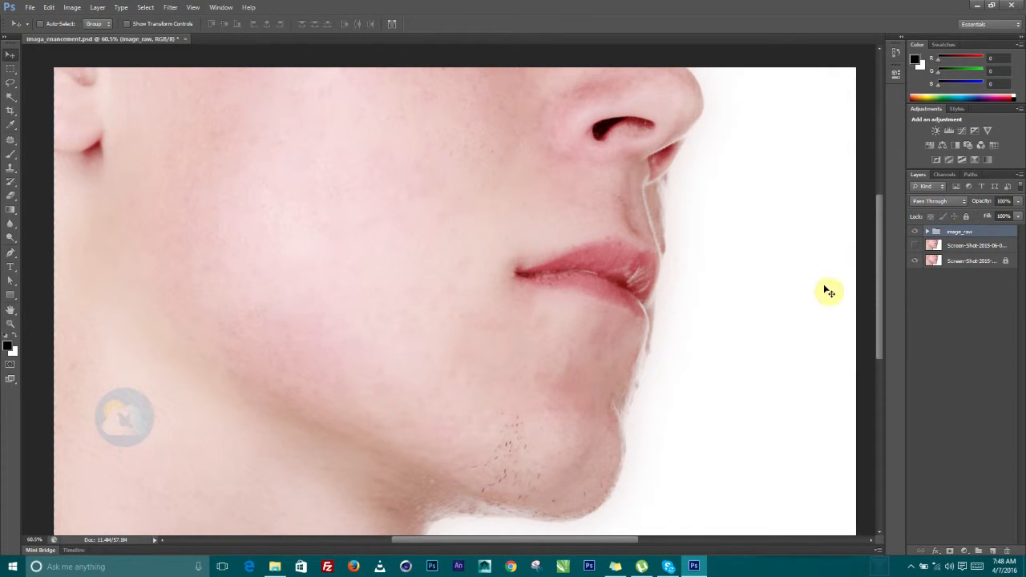
left_click(72, 7)
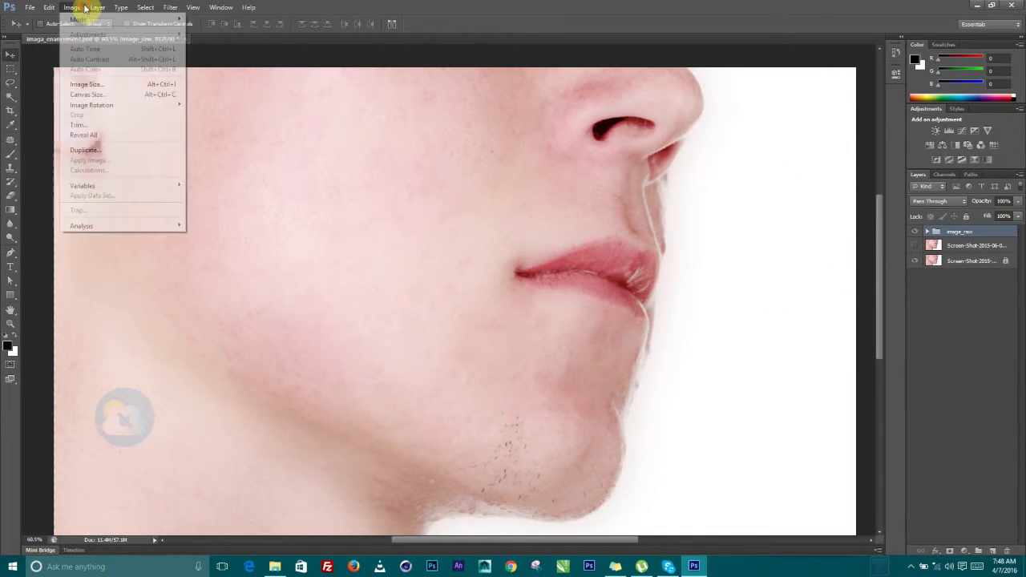
mouse_move(72, 10)
mouse_move(137, 19)
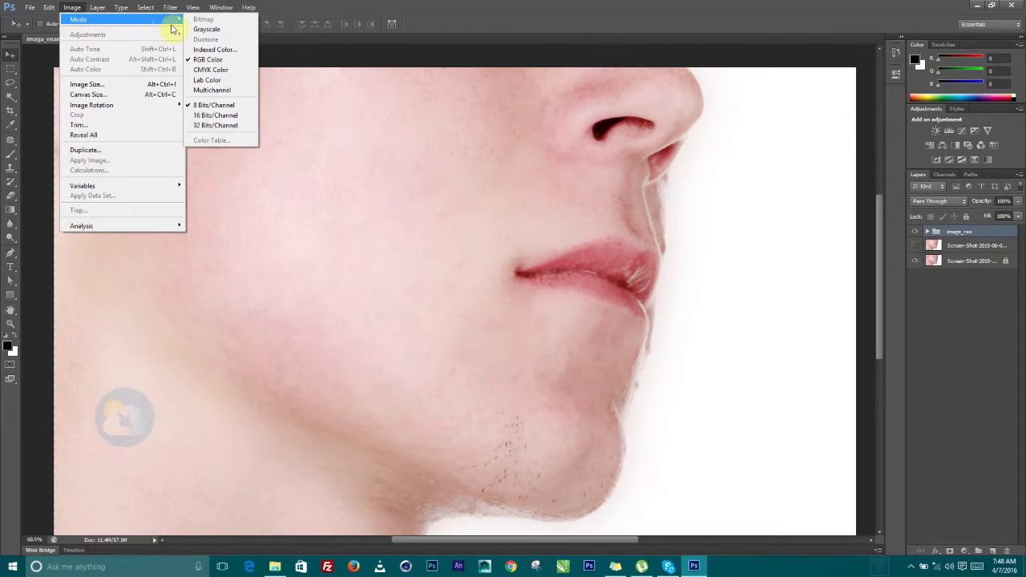
left_click(989, 357)
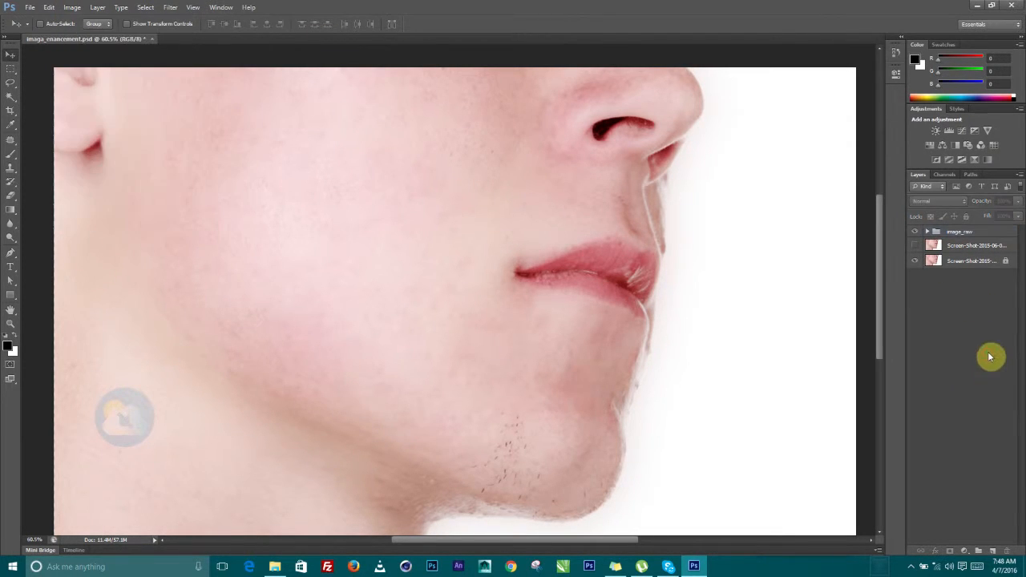
- Add a Brightness/Contrast adjustment layer above the image_raw group with brightness about -33 and contrast about 13
left_click(962, 234)
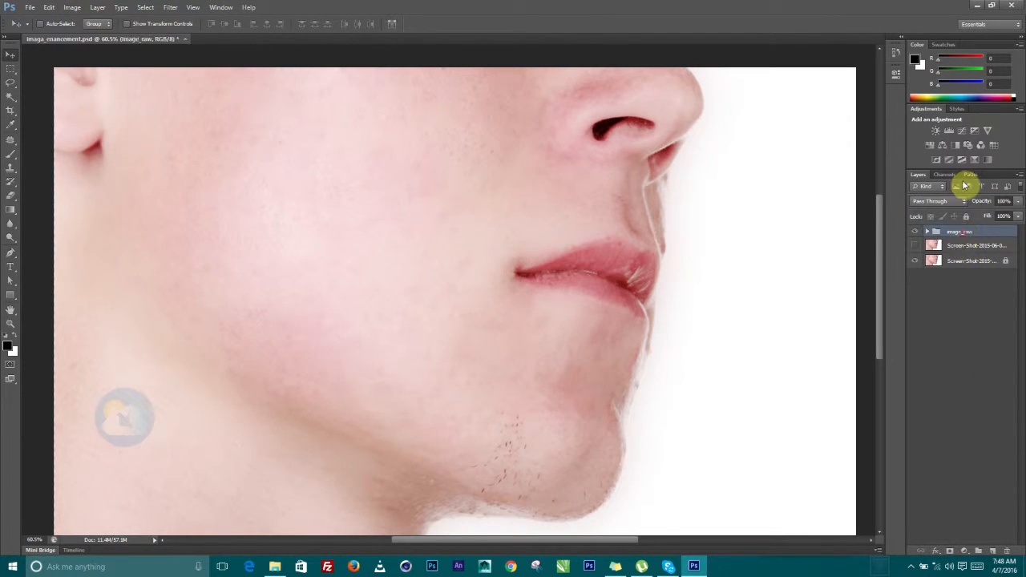
left_click(937, 136)
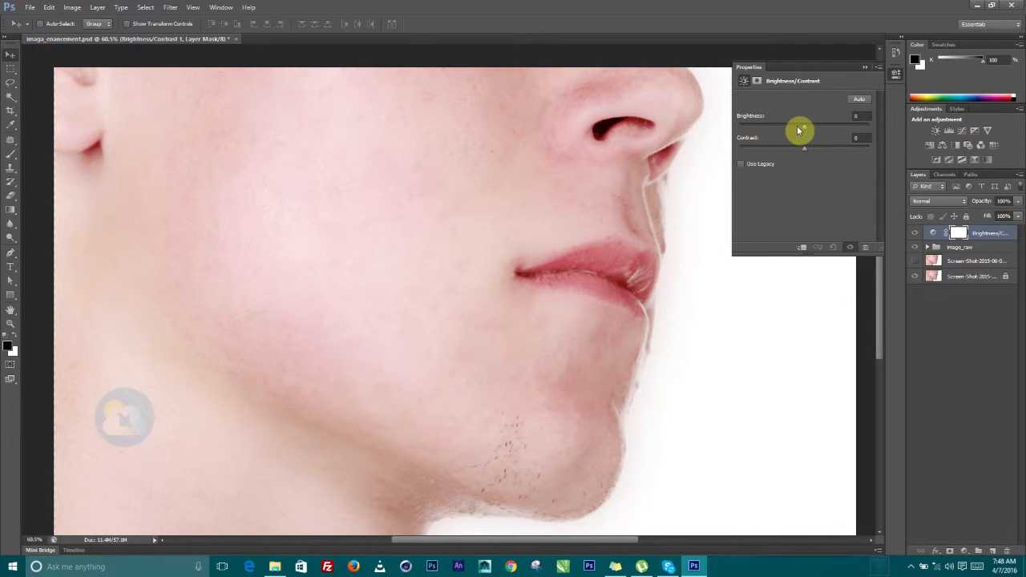
left_click_drag(807, 130, 783, 152)
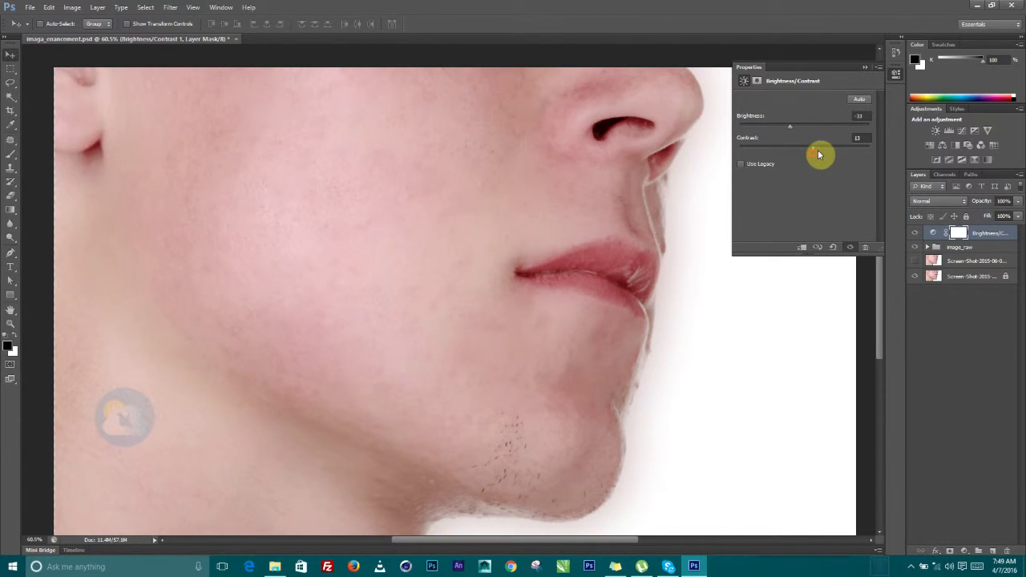
left_click(865, 68)
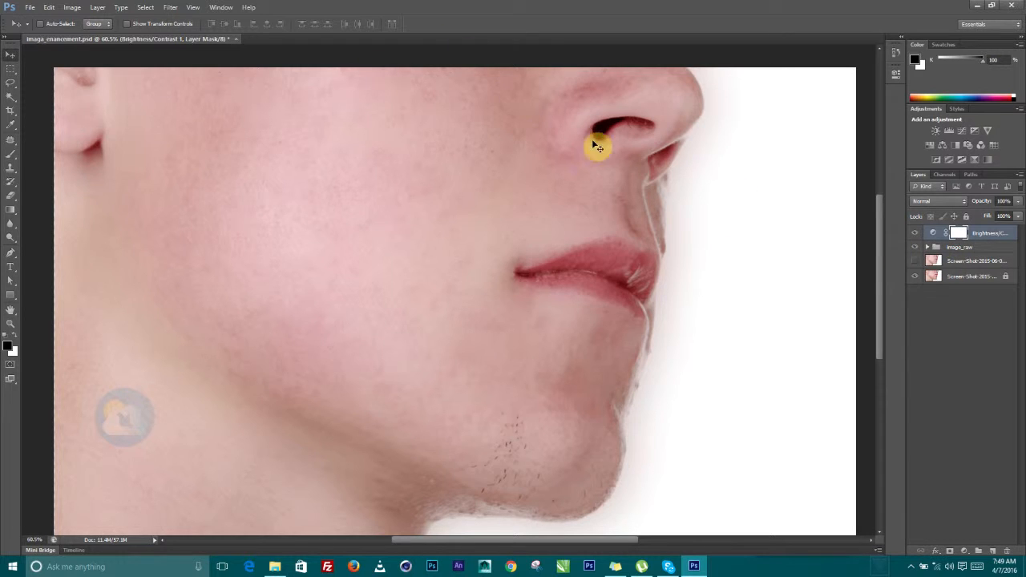
- Hide the Brightness/Contrast layer and the image_raw group, and show and select the retouched photo layer
left_click(914, 233)
left_click(915, 247)
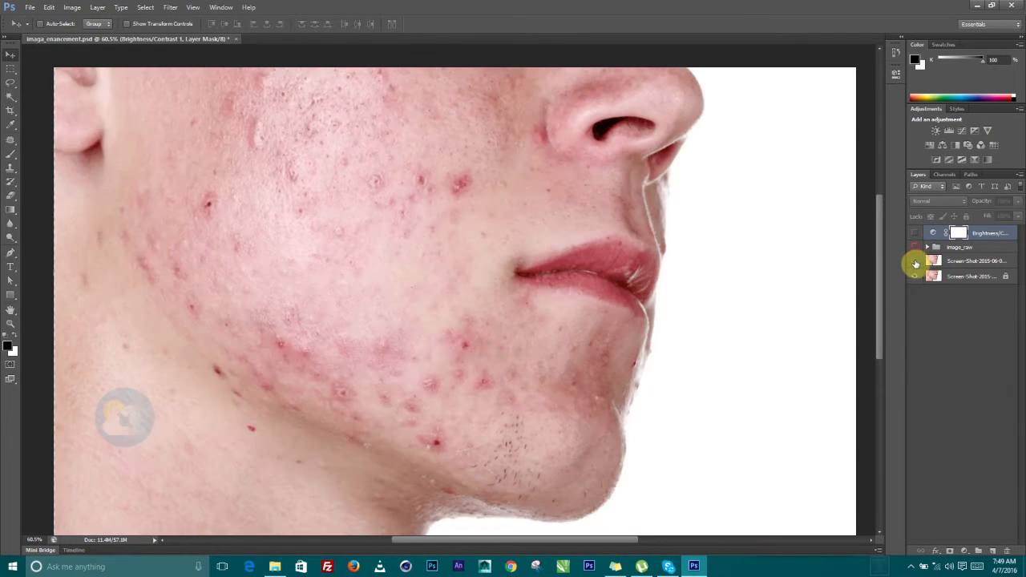
left_click(915, 262)
left_click(933, 267)
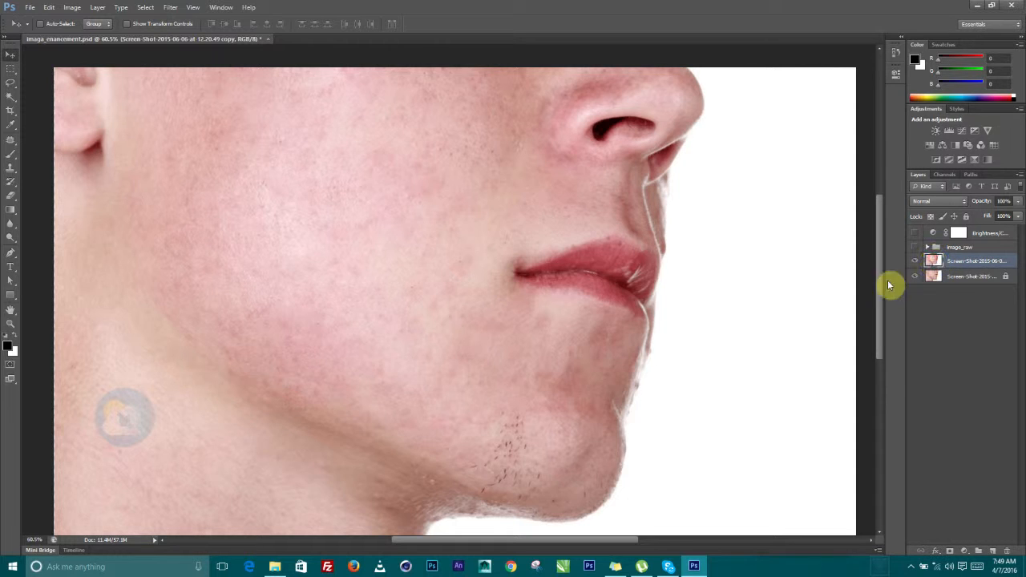
- Open the Imagenomic Portraiture filter for the retouched photo layer and compare its preview with the original
left_click(171, 7)
mouse_move(201, 222)
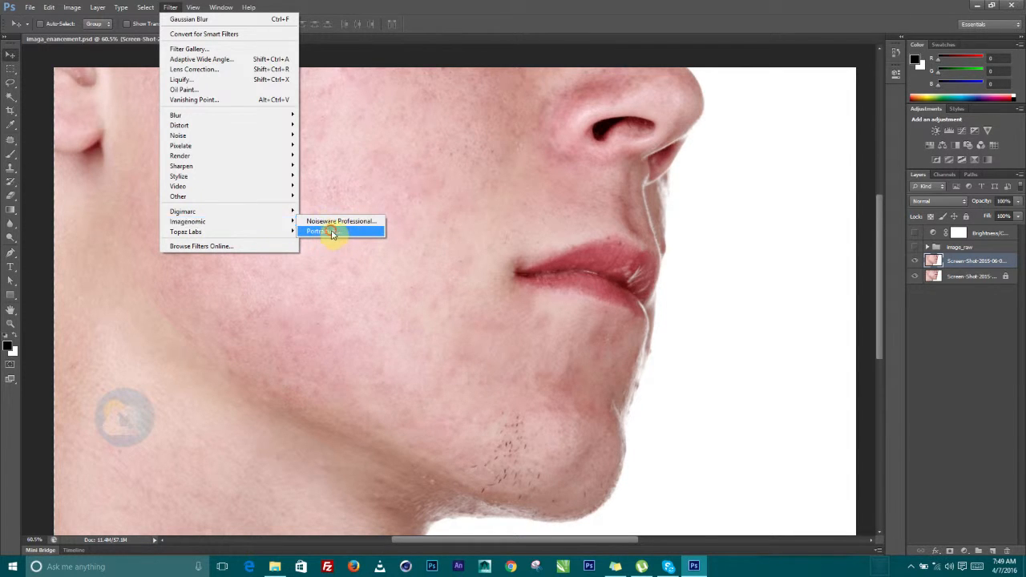
left_click(330, 231)
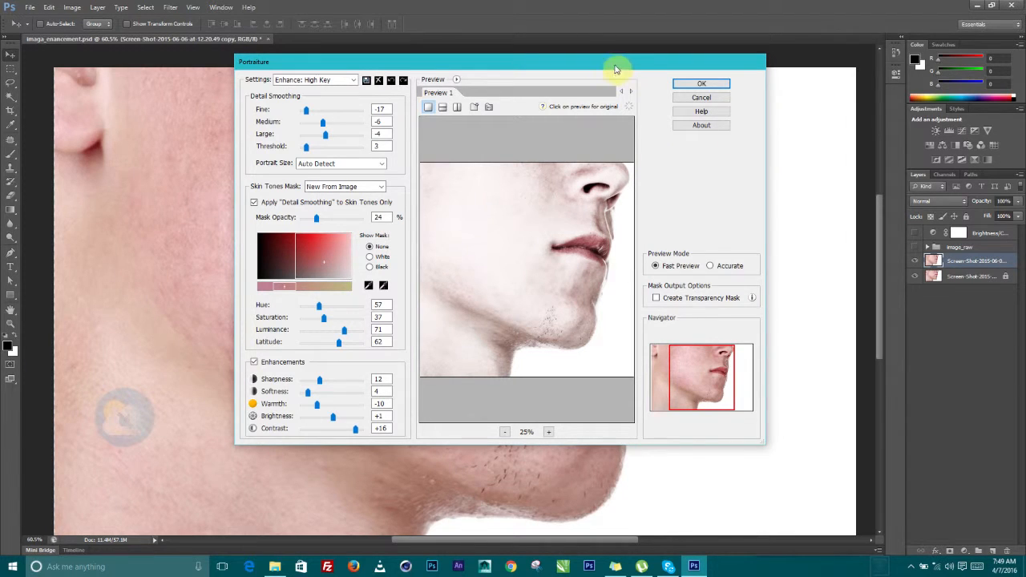
left_click_drag(728, 64, 937, 67)
left_click(770, 254)
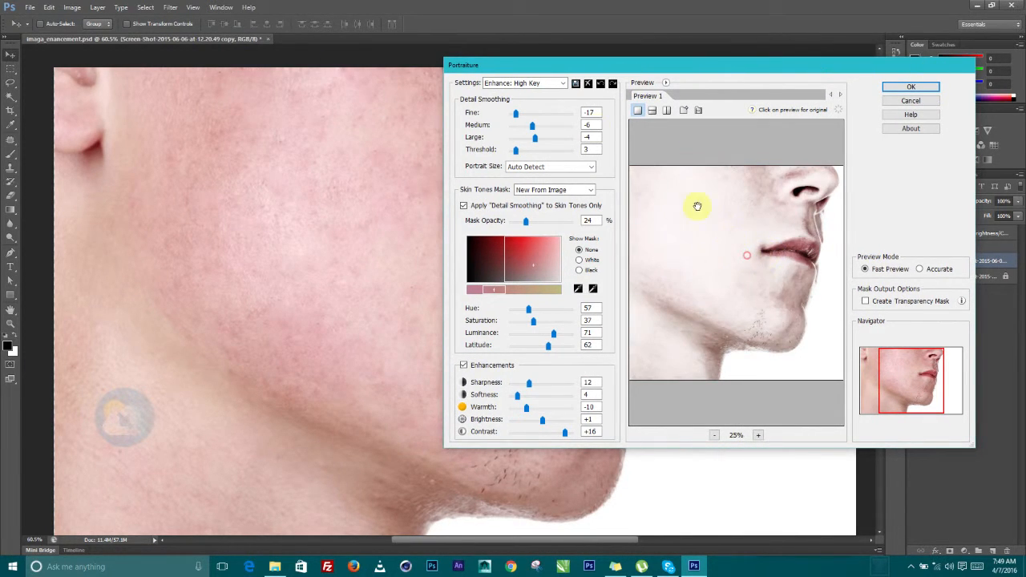
- Try the Normal and Medium smoothing presets, then choose Smoothing: High and compare the preview with the original
left_click(562, 83)
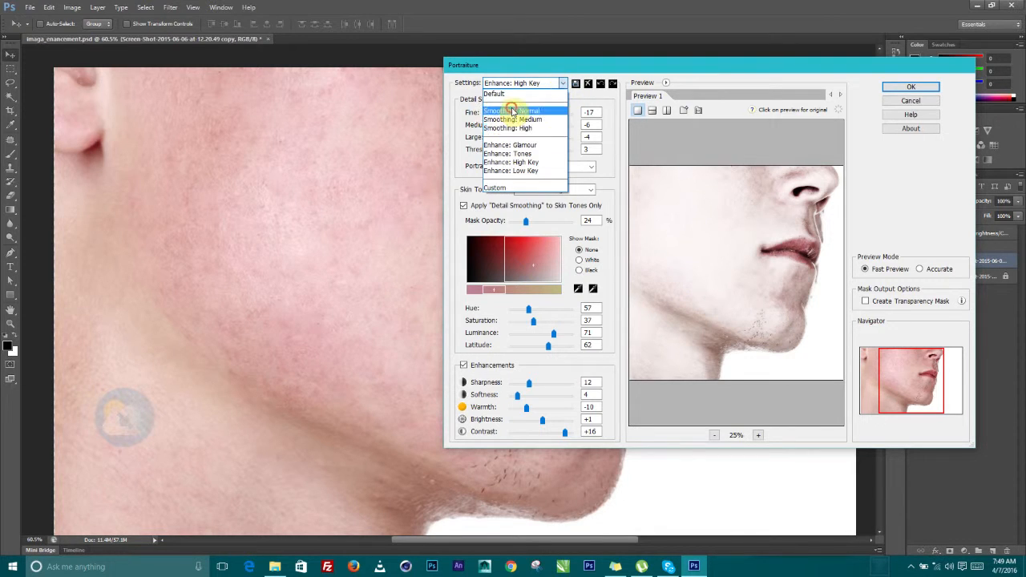
left_click(516, 107)
left_click(563, 83)
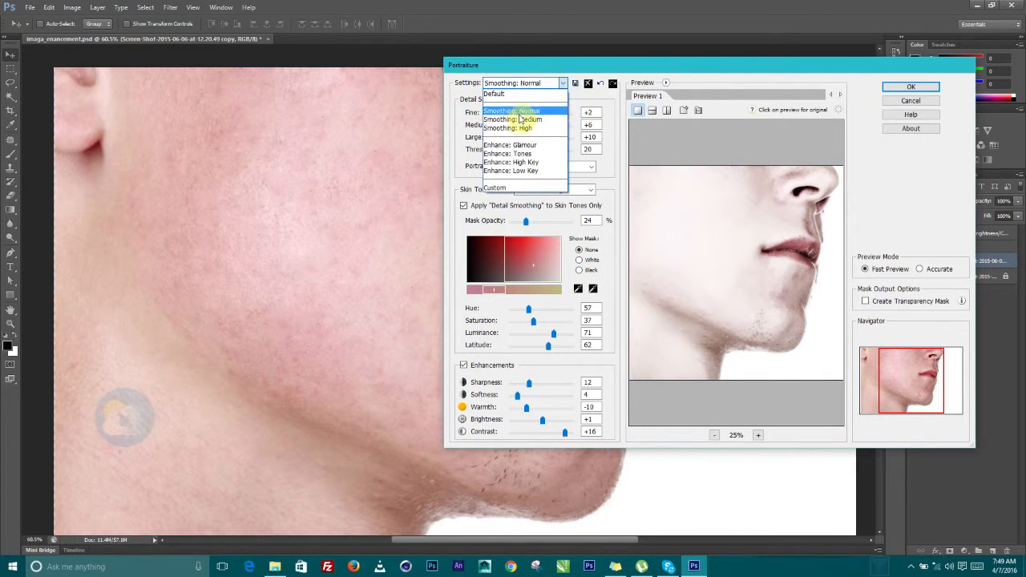
left_click(515, 117)
left_click(559, 85)
left_click(517, 127)
left_click(813, 298)
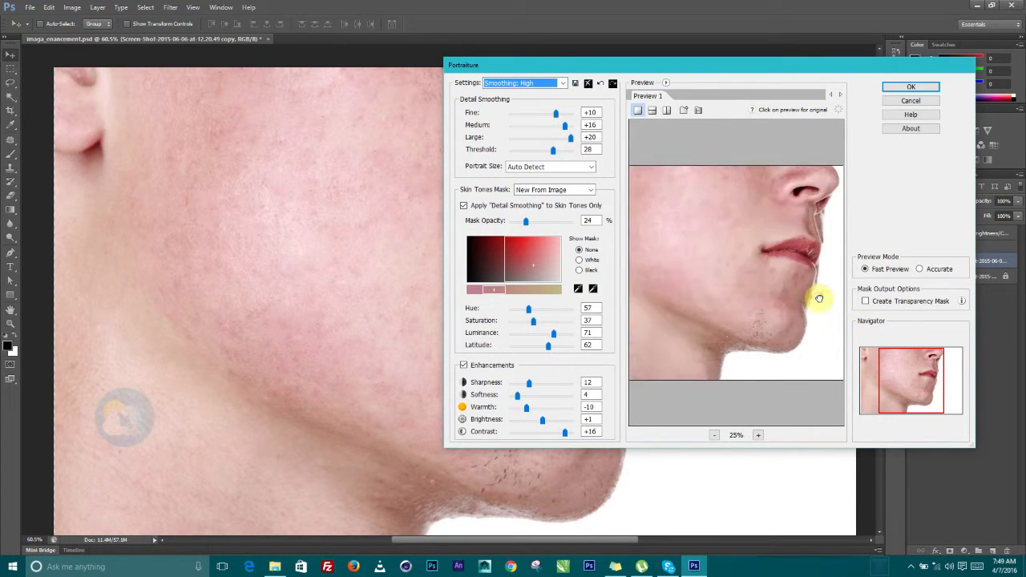
left_click(765, 262)
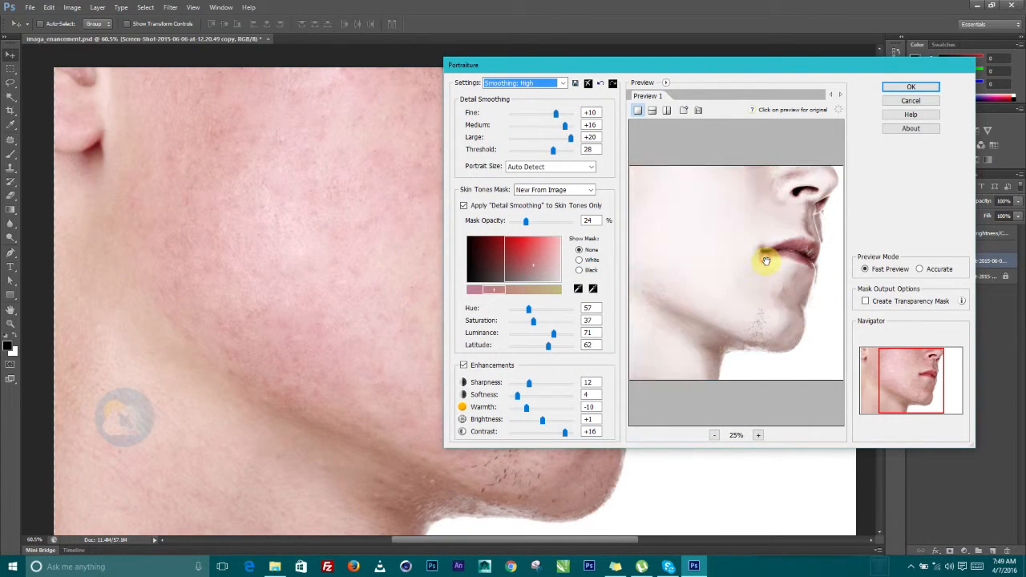
- Switch the filter settings to the Enhance: Glamour preset and compare the preview with the original
left_click(563, 83)
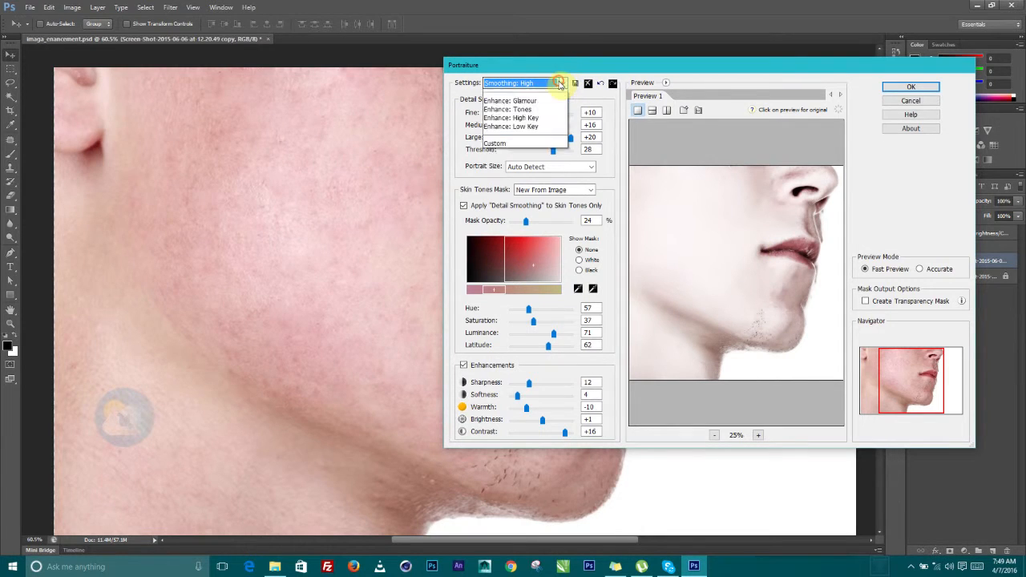
left_click(522, 156)
left_click(763, 230)
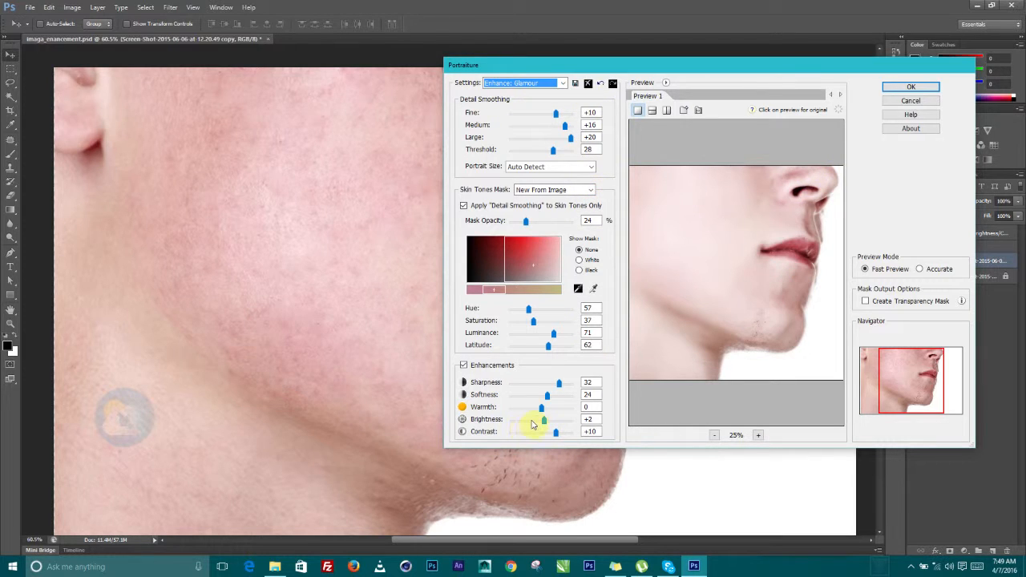
left_click(763, 306)
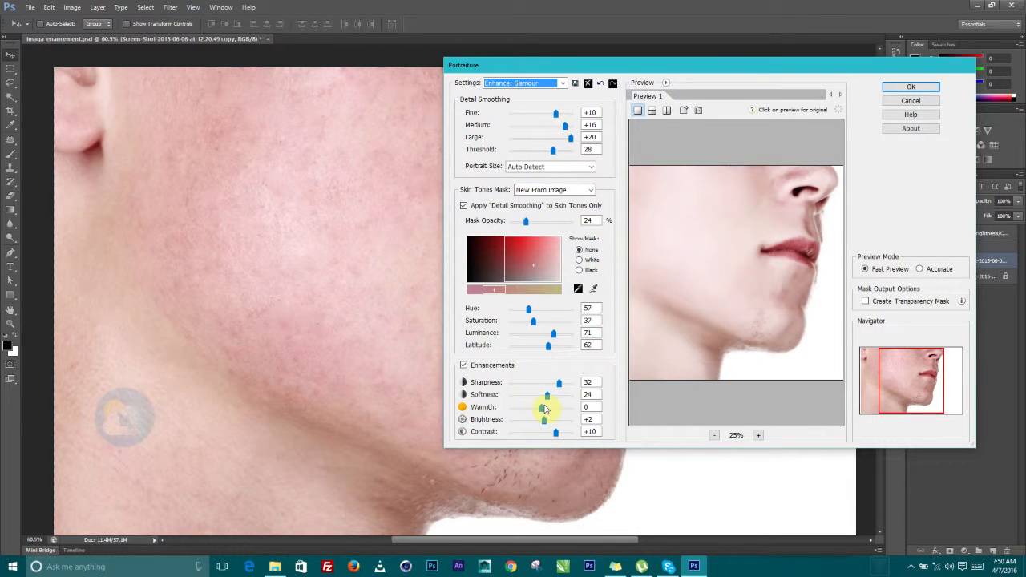
- Set the enhancements to sharpness 13, softness 20, warmth +3, brightness -5 and contrast +6, and apply the Portraiture filter
left_click_drag(542, 410, 557, 411)
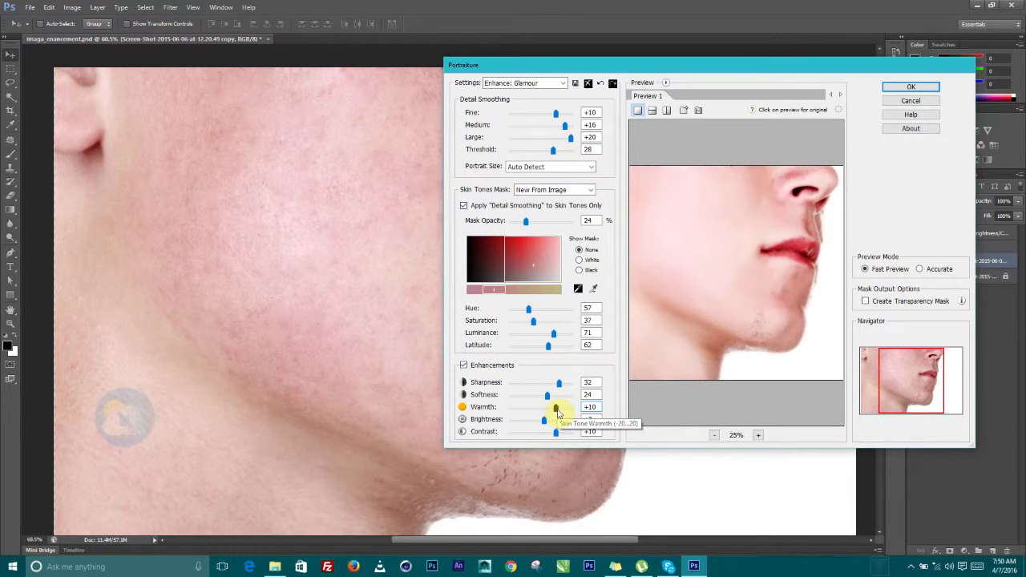
left_click(555, 411)
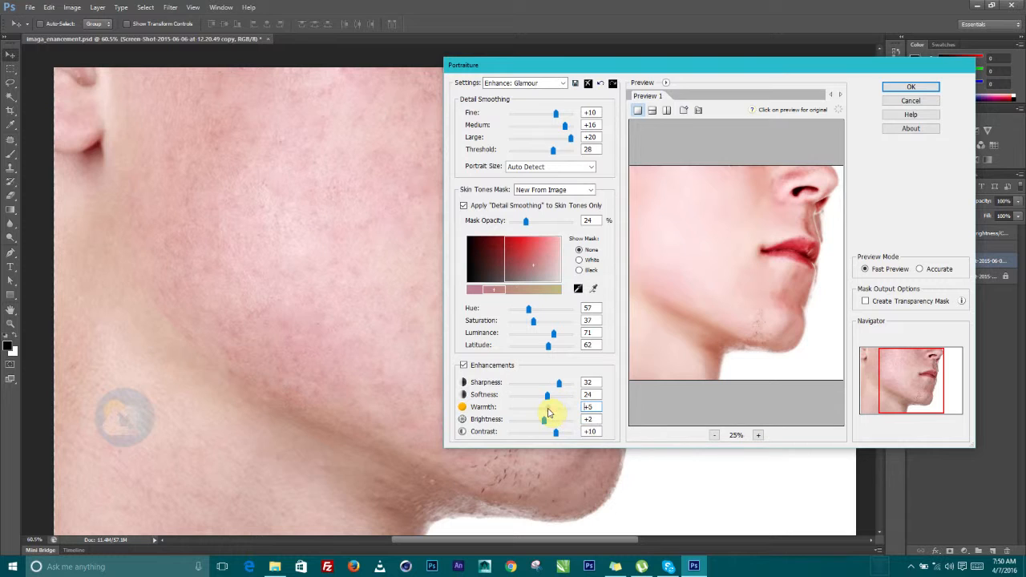
left_click_drag(550, 412, 546, 409)
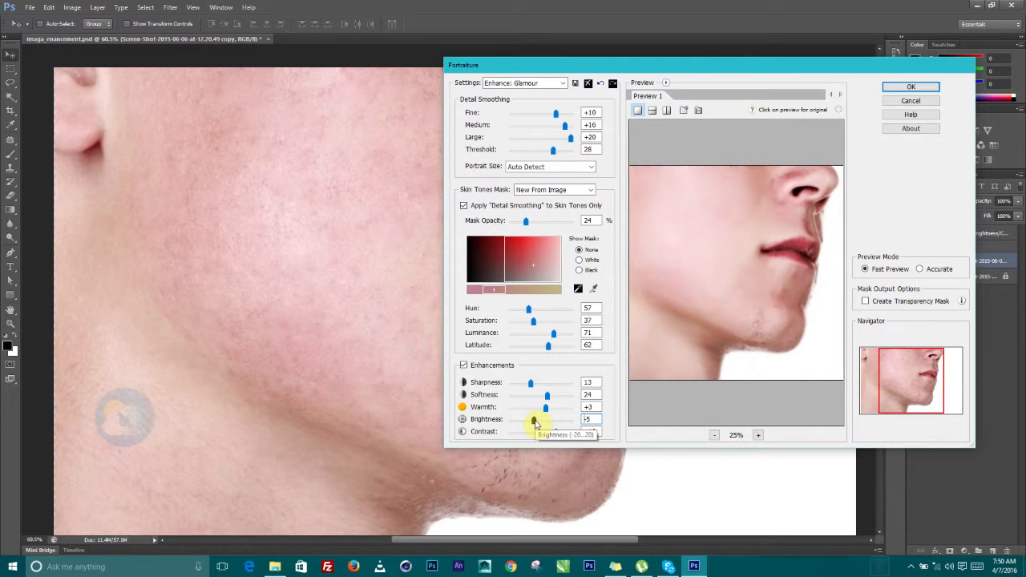
left_click_drag(559, 438, 548, 438)
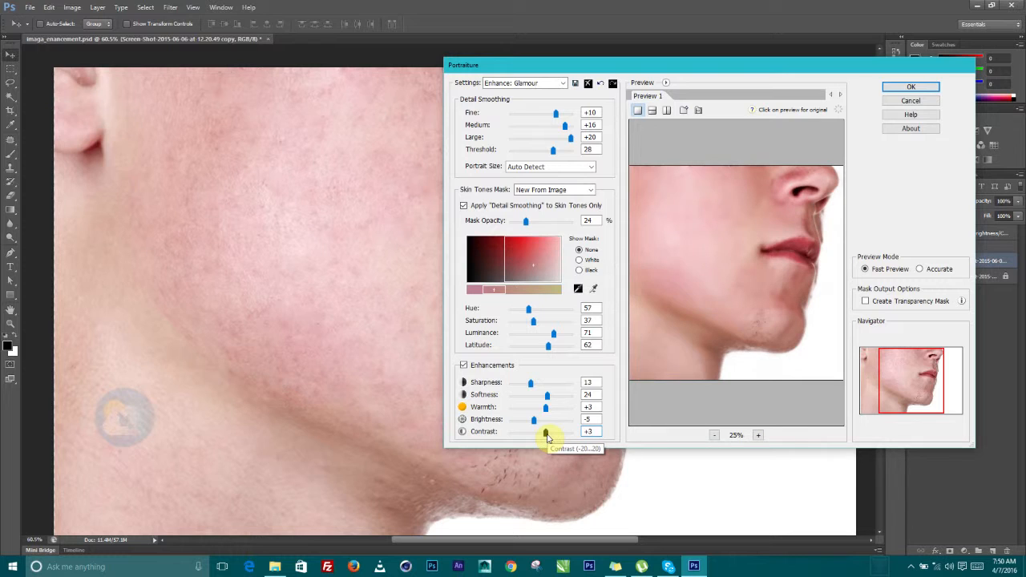
left_click_drag(548, 438, 551, 437)
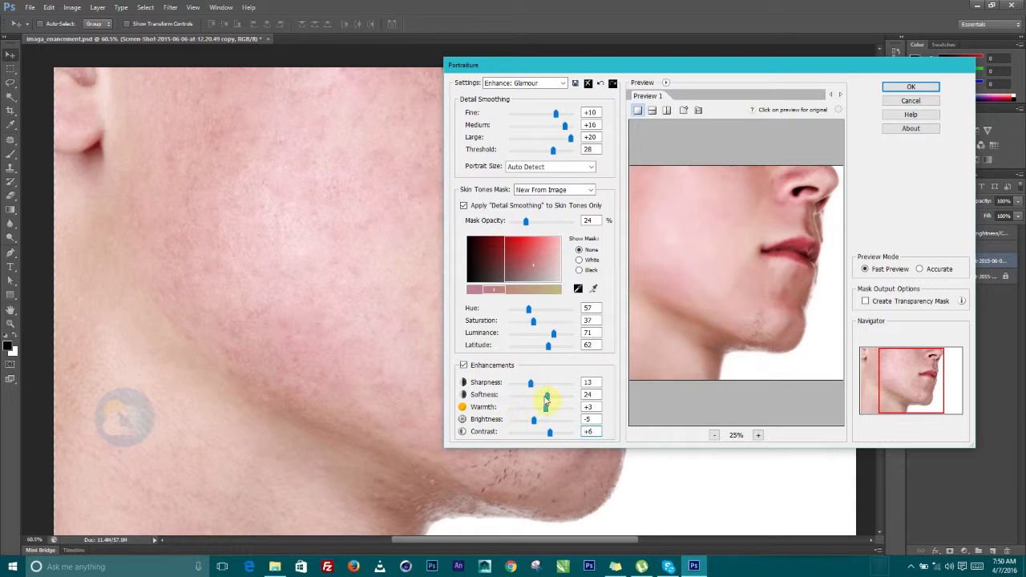
mouse_move(548, 398)
left_mouse_down()
mouse_move(561, 400)
mouse_move(548, 401)
left_mouse_up()
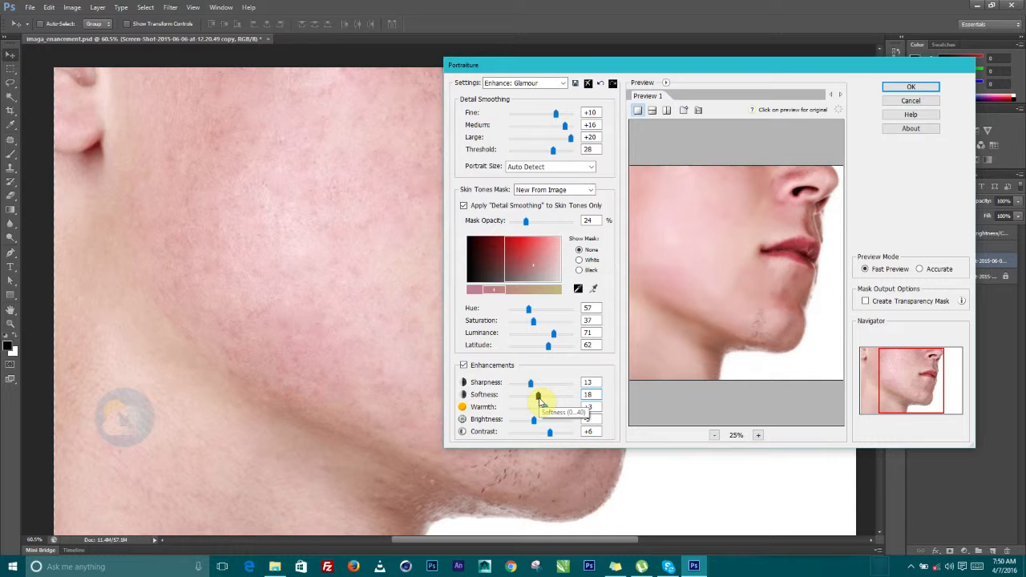
left_click_drag(539, 399, 542, 399)
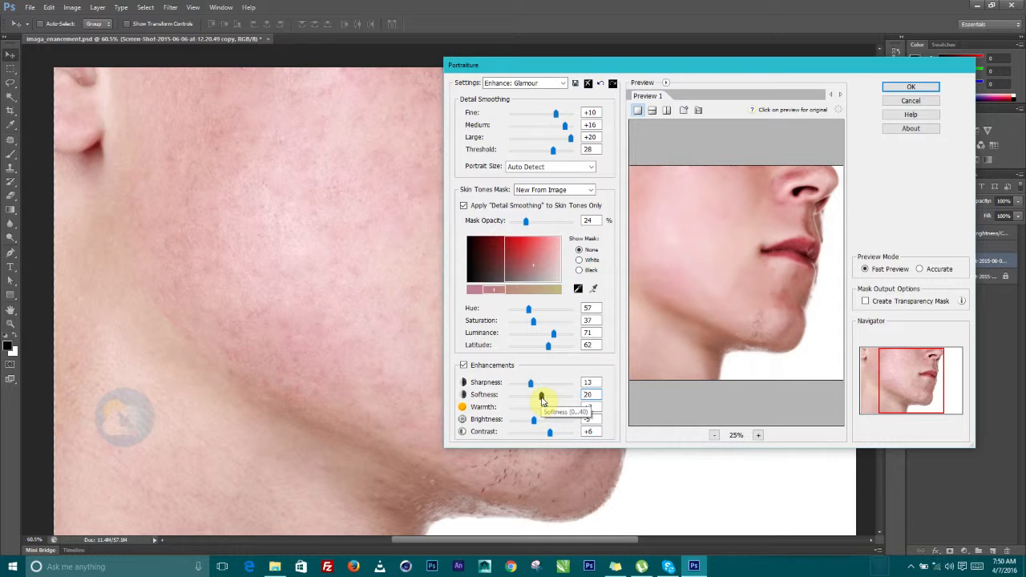
left_click(704, 277)
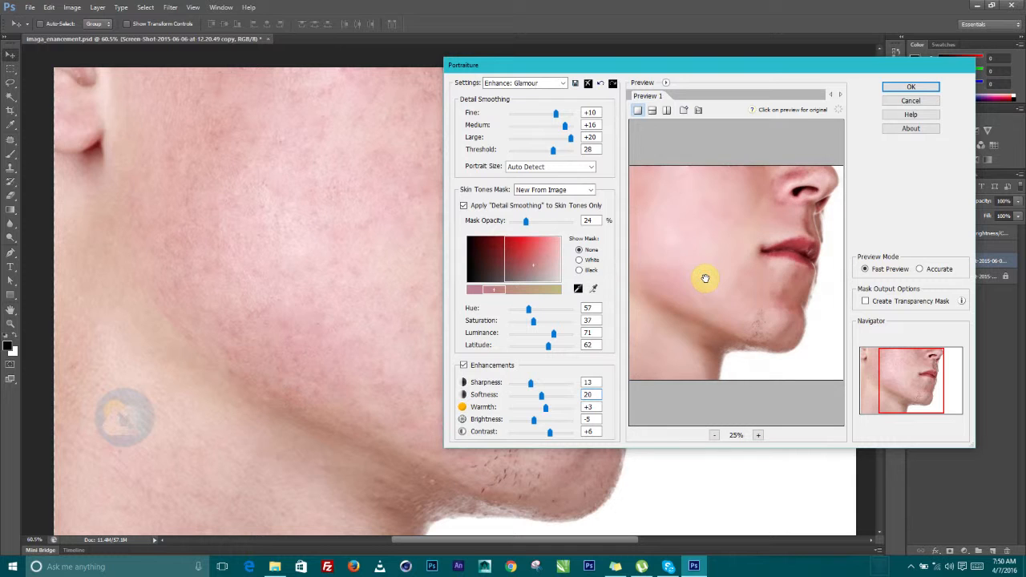
left_click(910, 87)
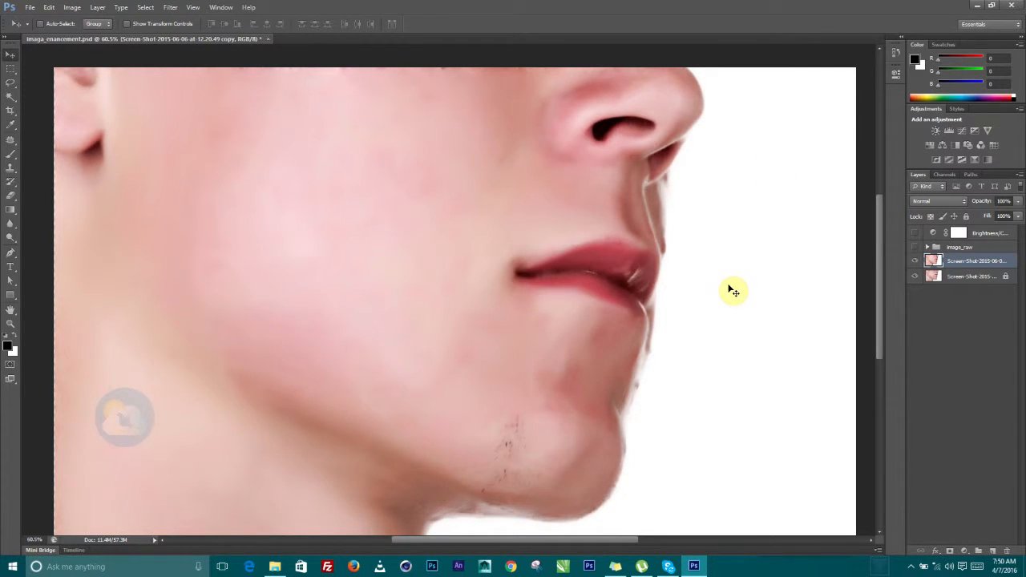
- Undo the Portraiture filter on the retouched layer and reapply it to a duplicate of that layer
key("ctrl+z")
left_click_drag(930, 261, 991, 550)
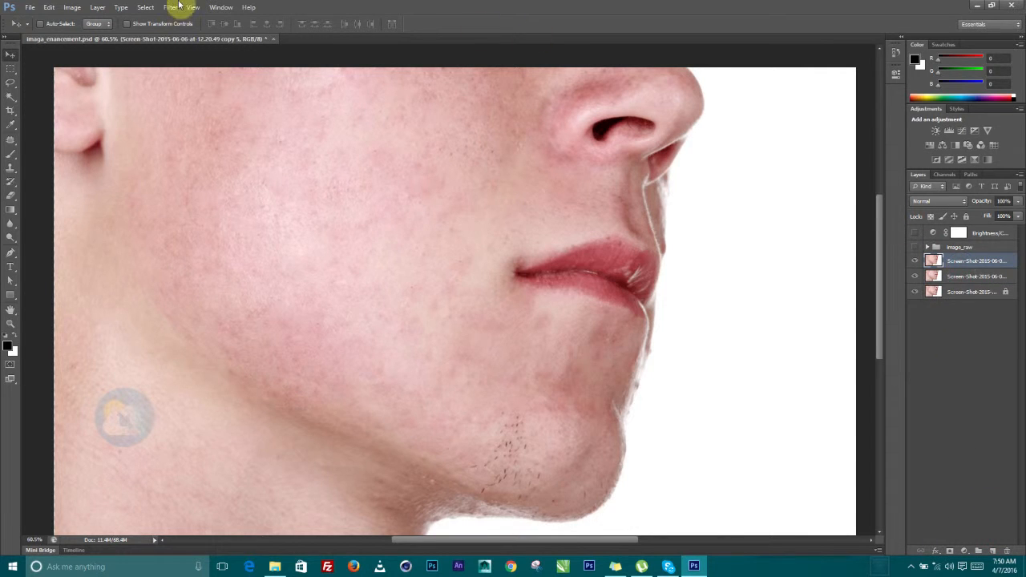
left_click(170, 8)
left_click(191, 19)
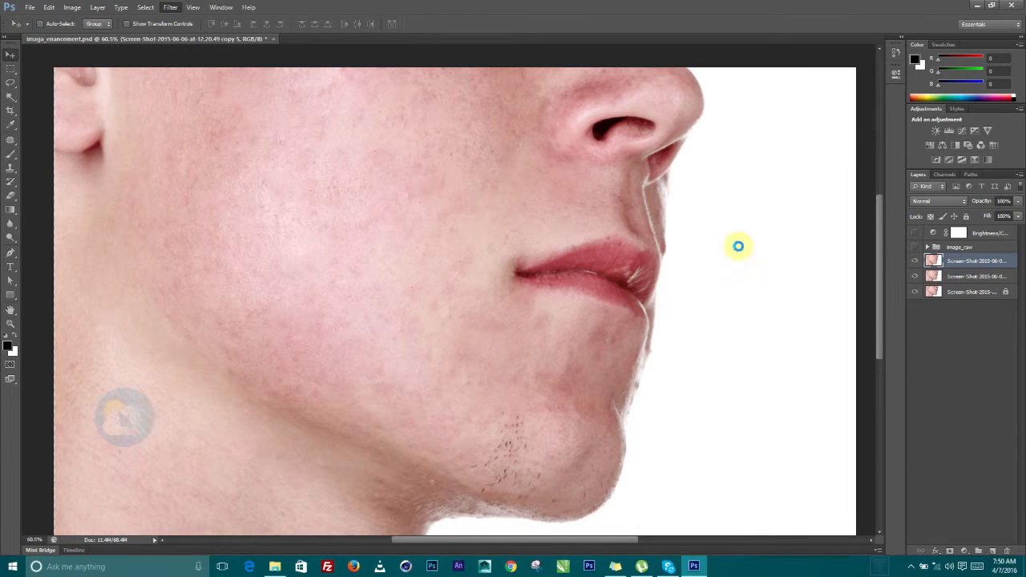
left_click(960, 277)
left_click(967, 263)
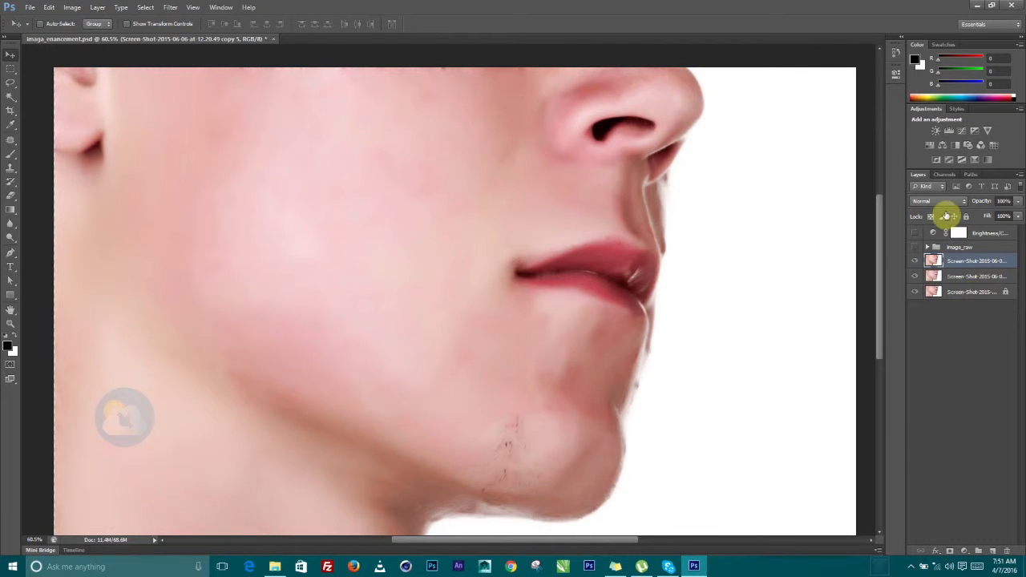
- Set the filtered duplicate layer's blend mode to Screen and its opacity to 53%
left_click(938, 201)
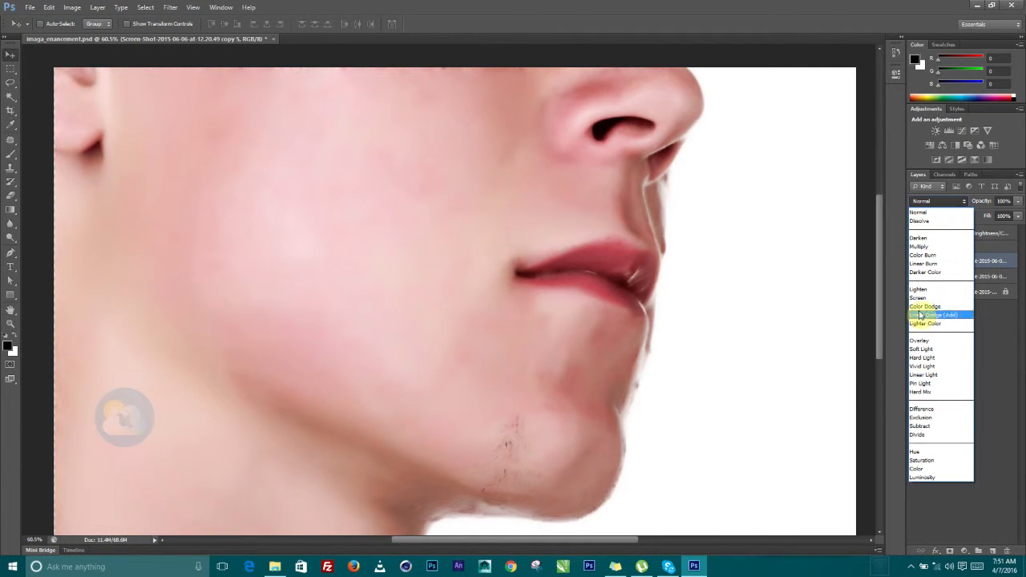
left_click(918, 298)
left_click(1017, 202)
left_click_drag(1020, 216, 993, 219)
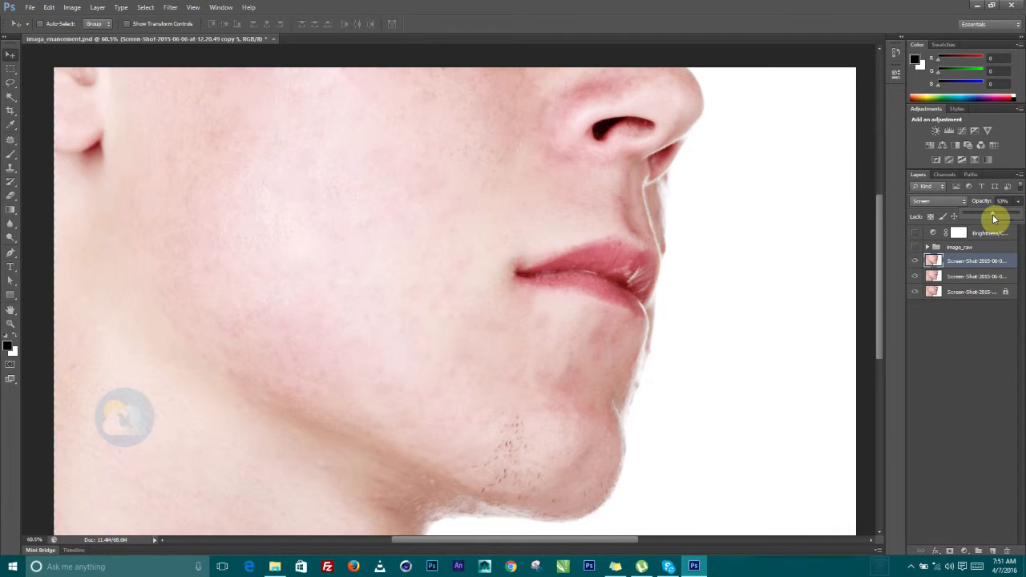
- Merge the filtered duplicate with the retouched layer beneath it and toggle the merged layer's visibility to compare
left_click(959, 280)
left_click(960, 279)
left_click(968, 263, "shift")
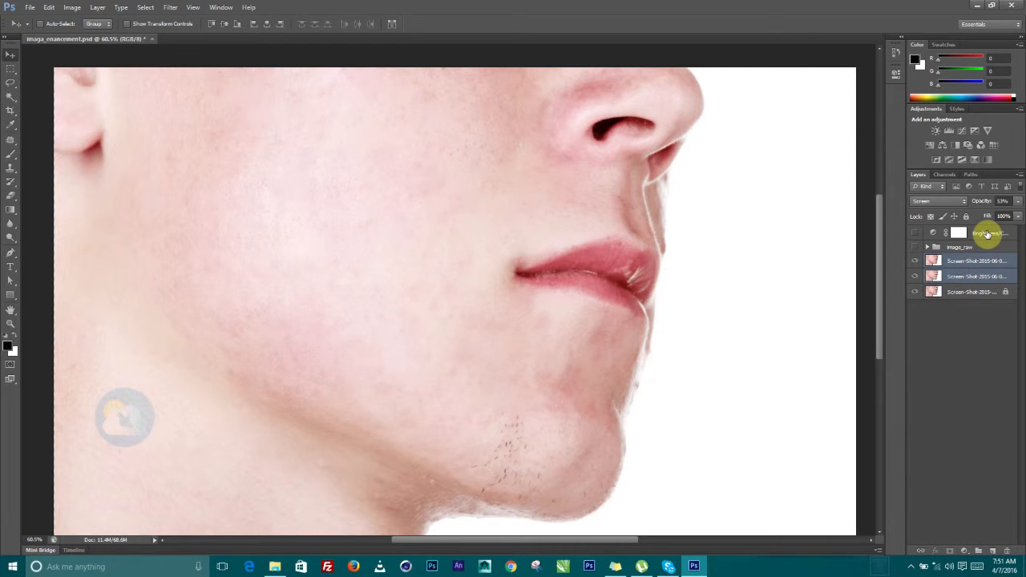
left_click(1019, 174)
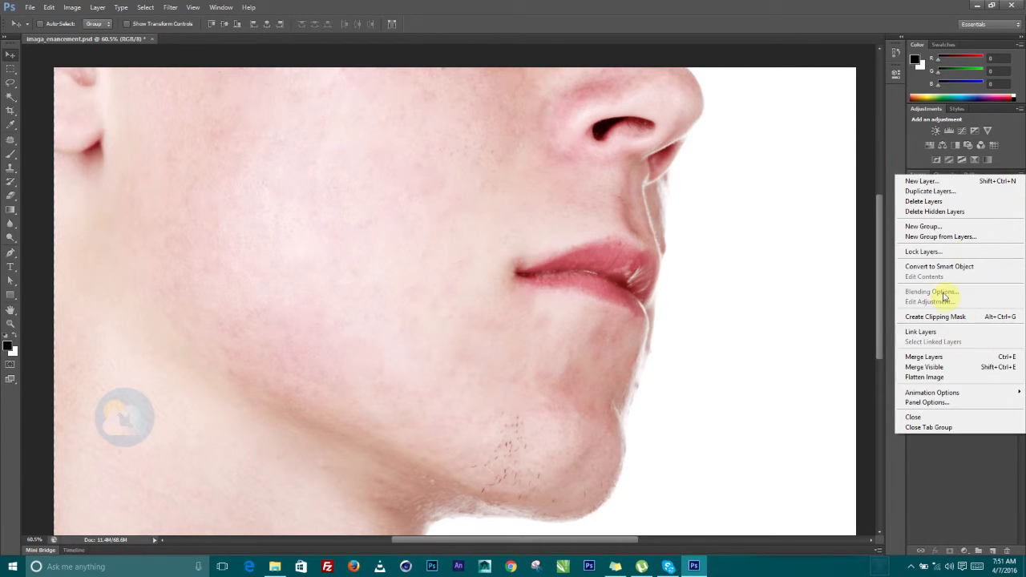
left_click(925, 357)
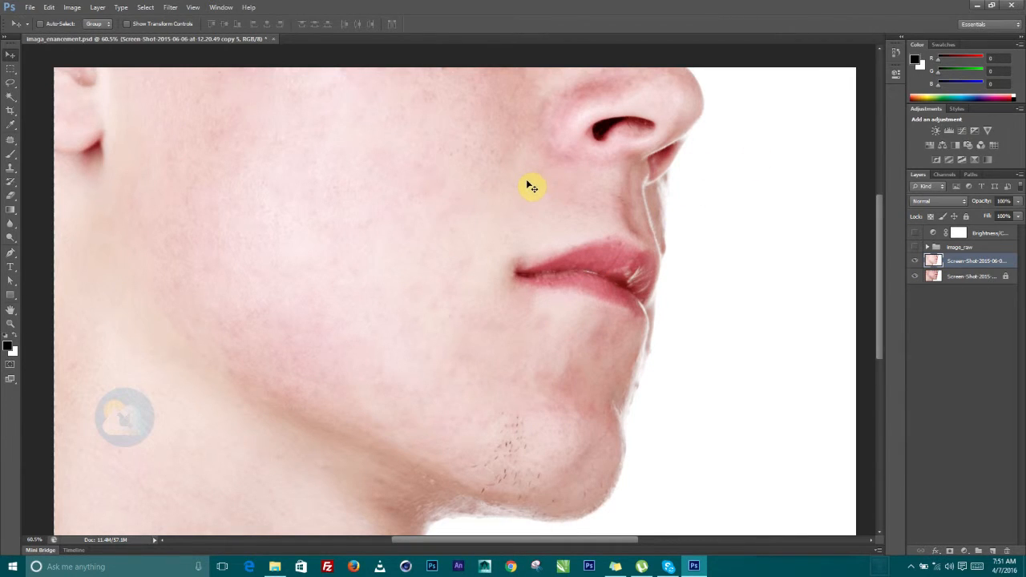
left_click(915, 262)
left_click(915, 263)
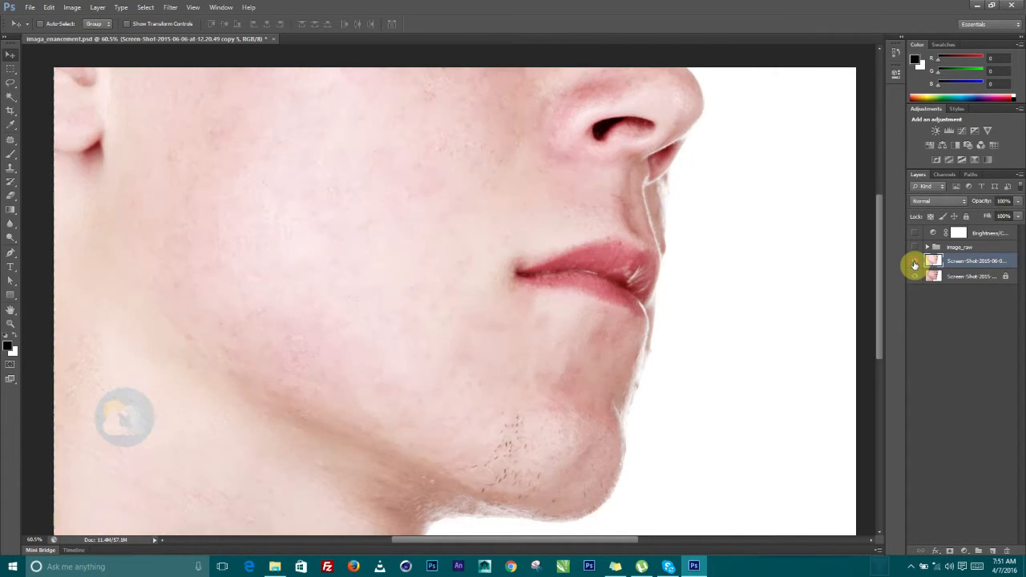